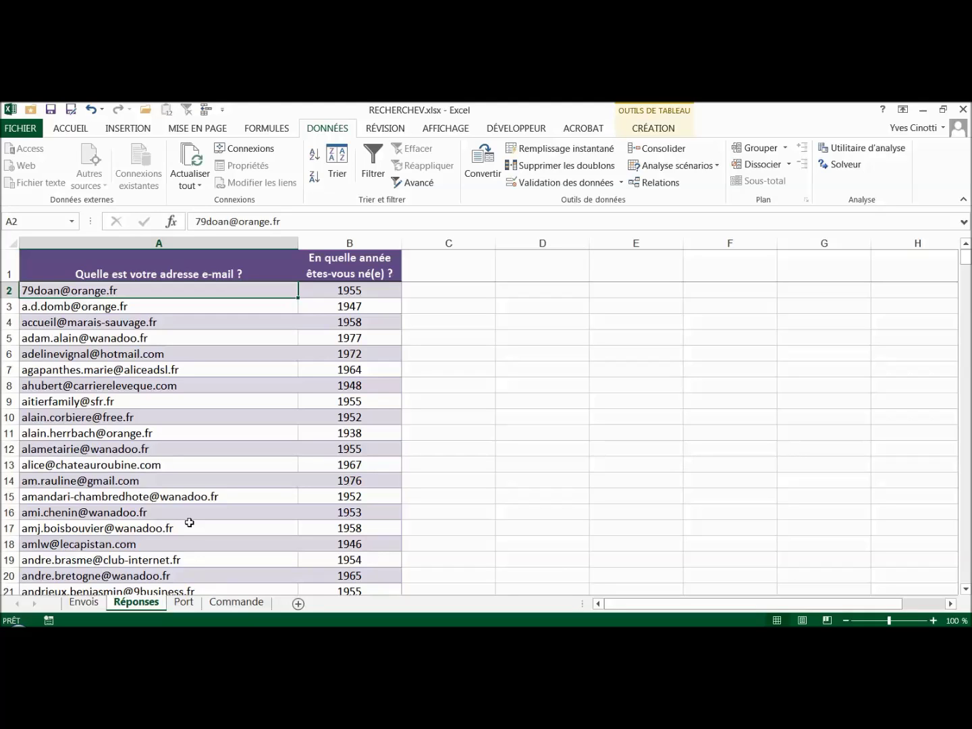
Check how far the Envois and Réponses lists run; Réponses pairs e-mails with birth years to row 406
click(96, 606)
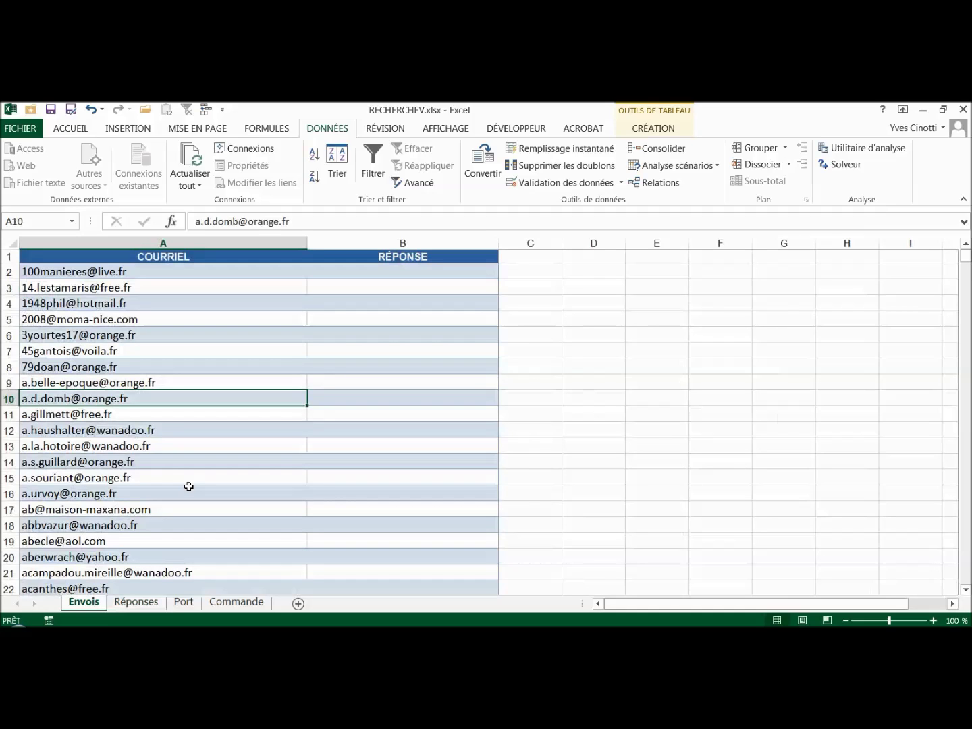
key(ctrl+Down)
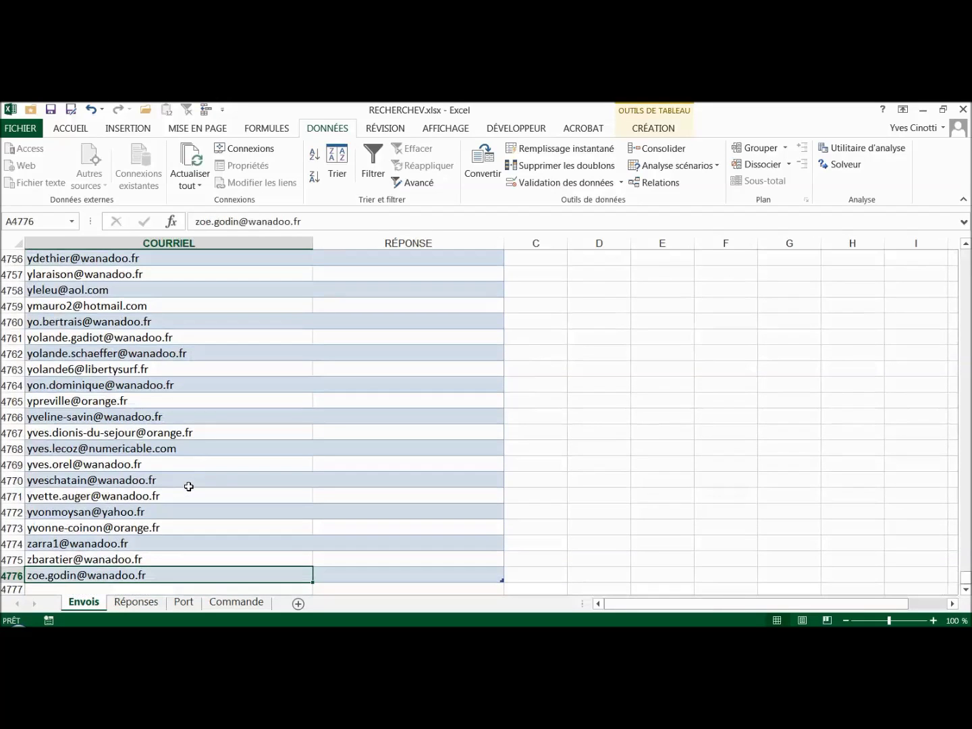
key(ctrl+Up)
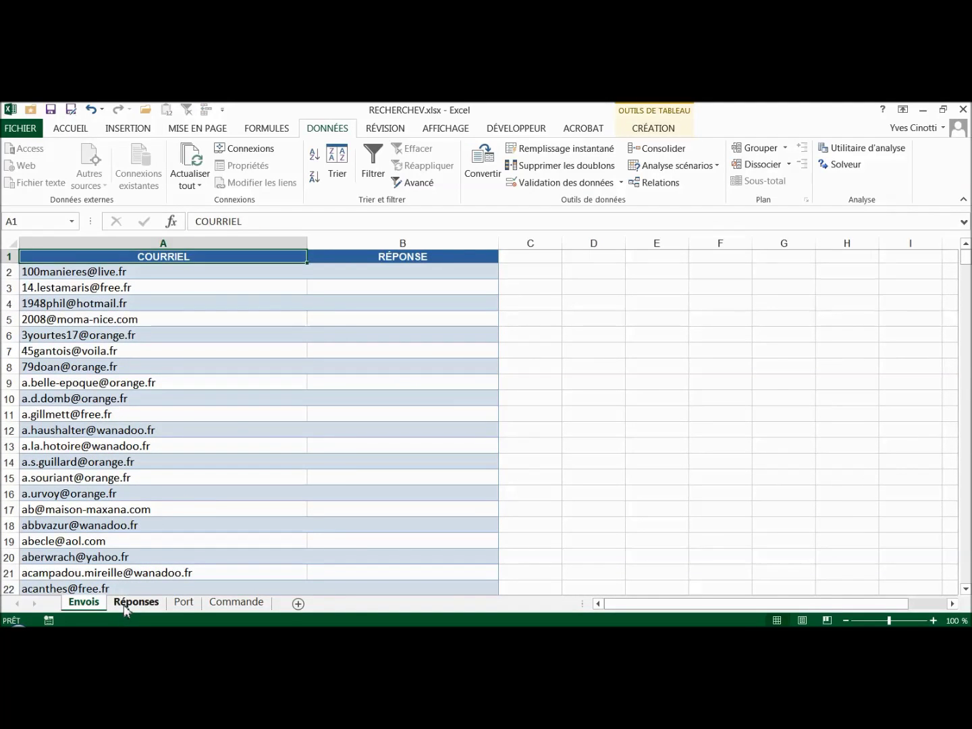
click(124, 603)
key(ctrl+Down)
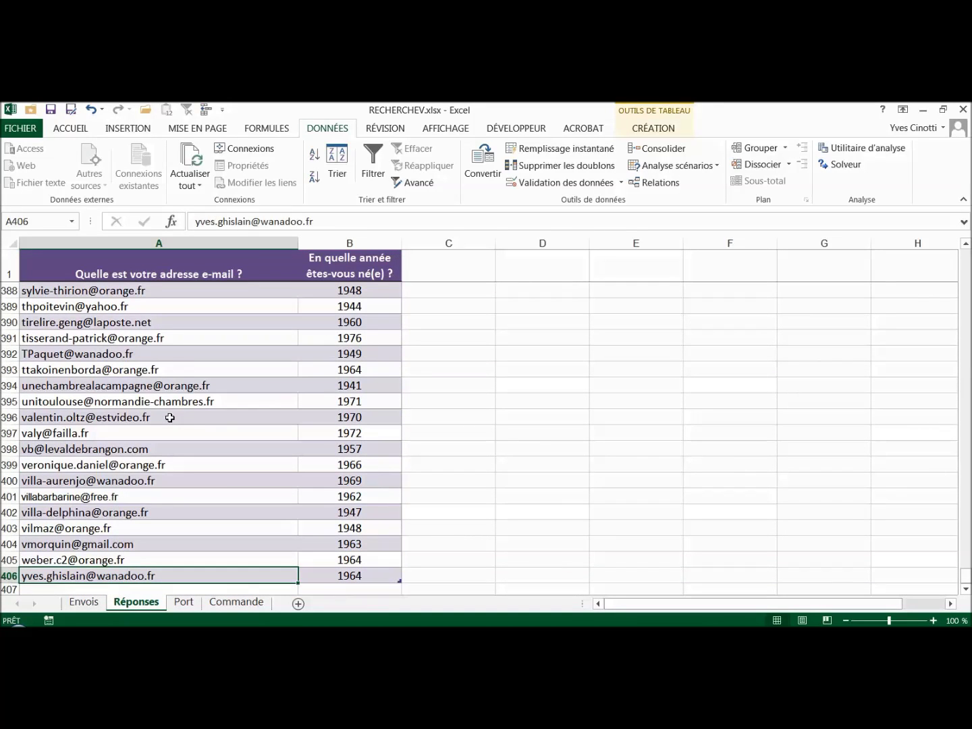
key(Right)
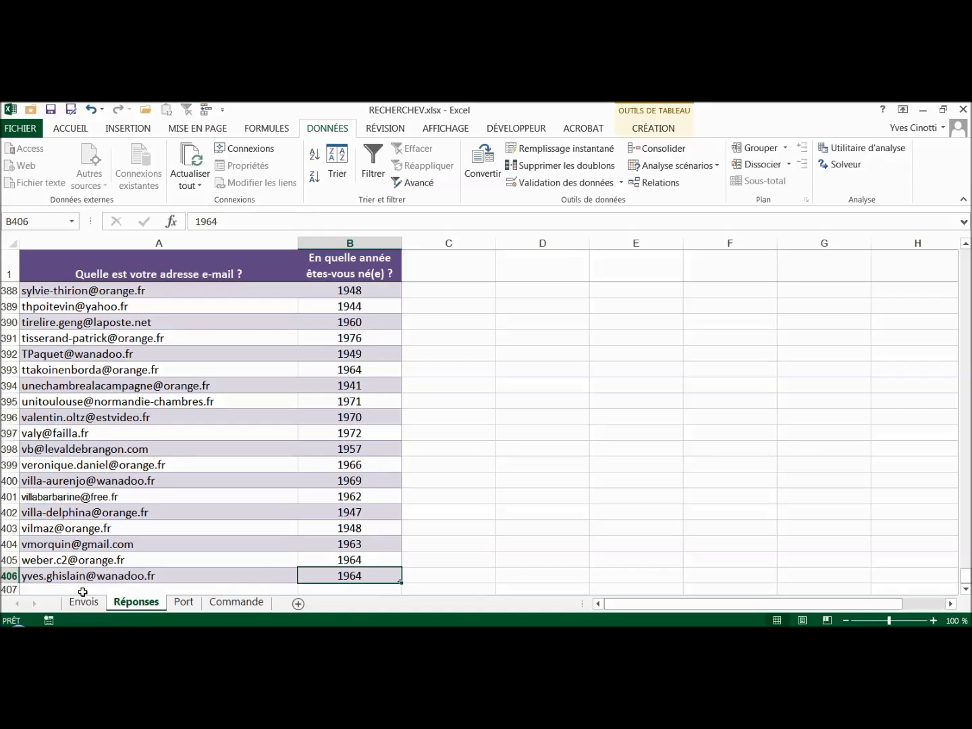
Return to Envois, select the empty RÉPONSE cell B2, and glance at Réponses again
click(86, 603)
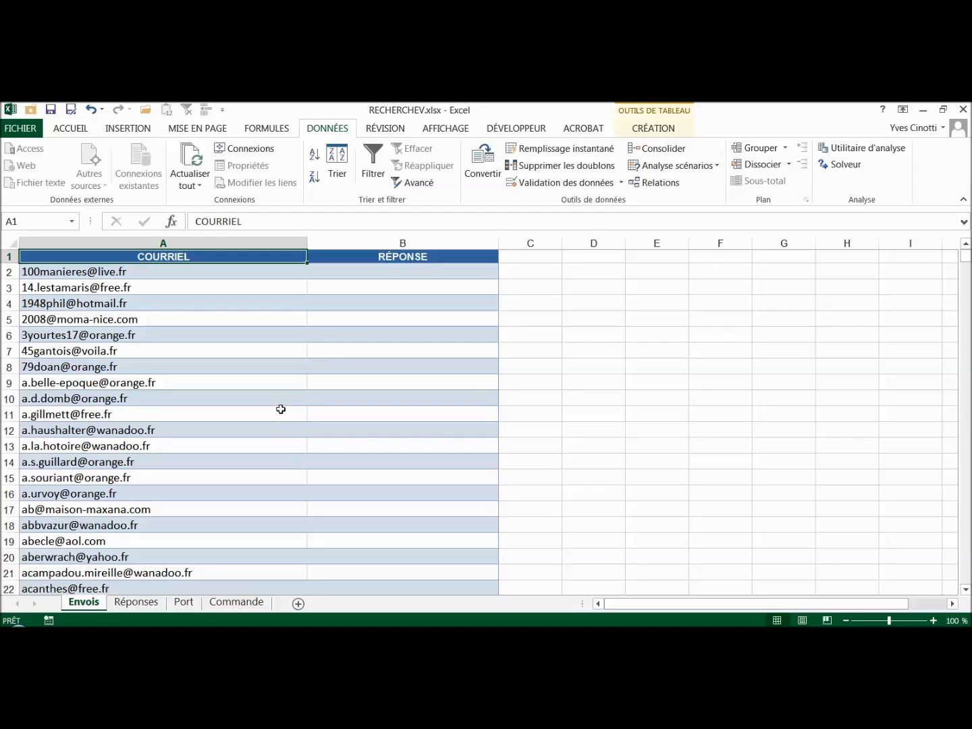
key(Right)
key(Down)
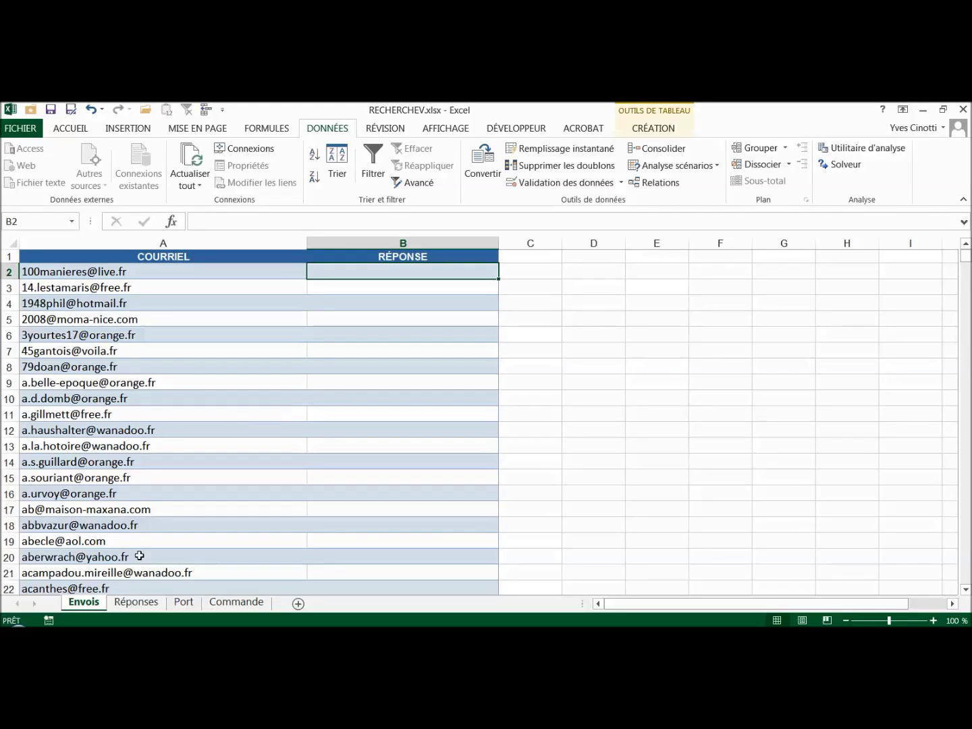
click(123, 603)
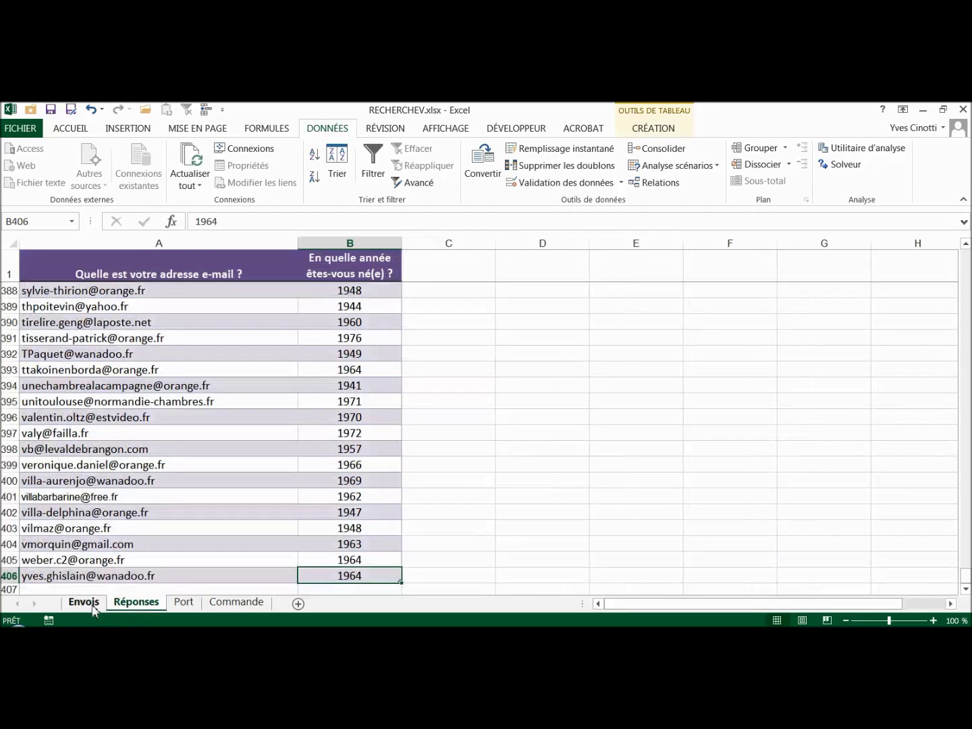
Enter =RECHERCHEV(A2;Réponses!A:B;1;faux) in B2 so the RÉPONSE column checks each e-mail
click(83, 602)
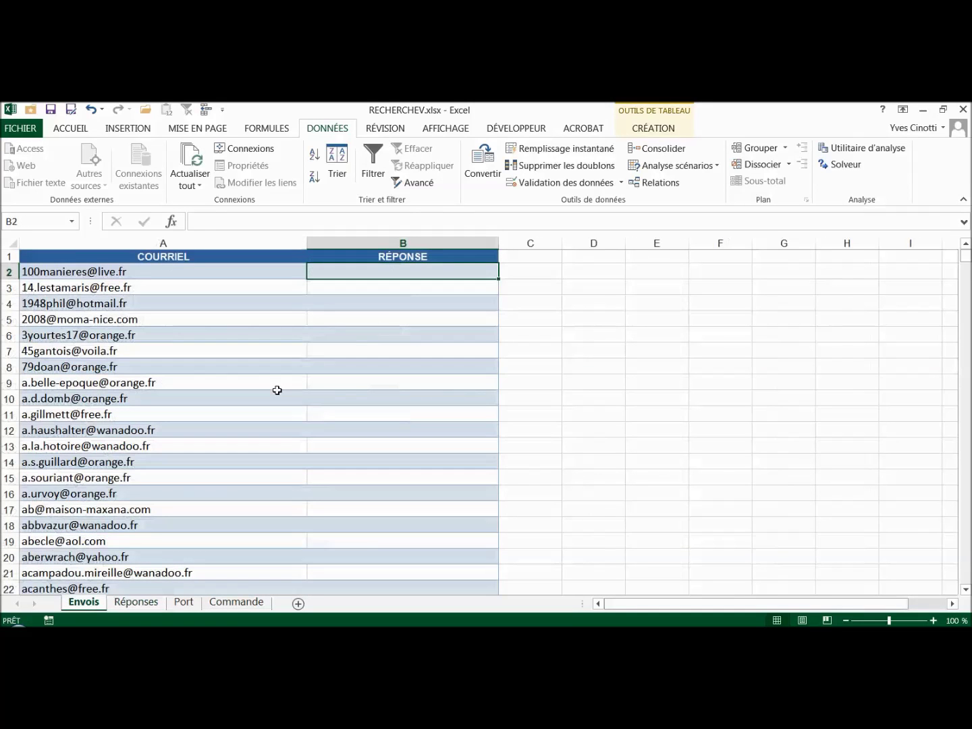
text(=)
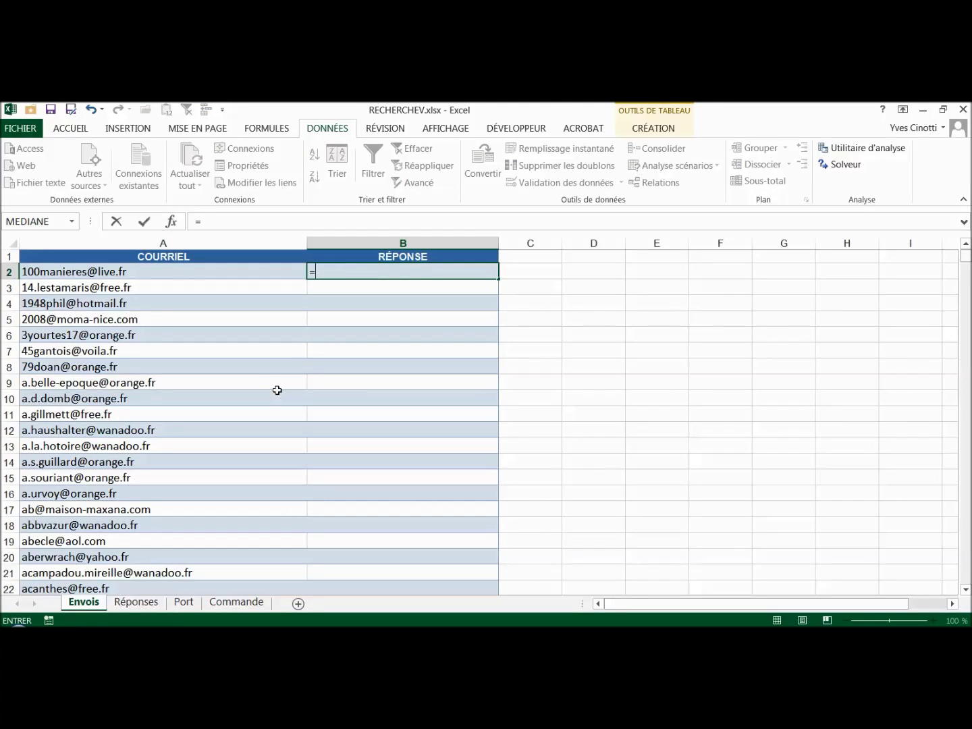
text(RECHERCHEV()
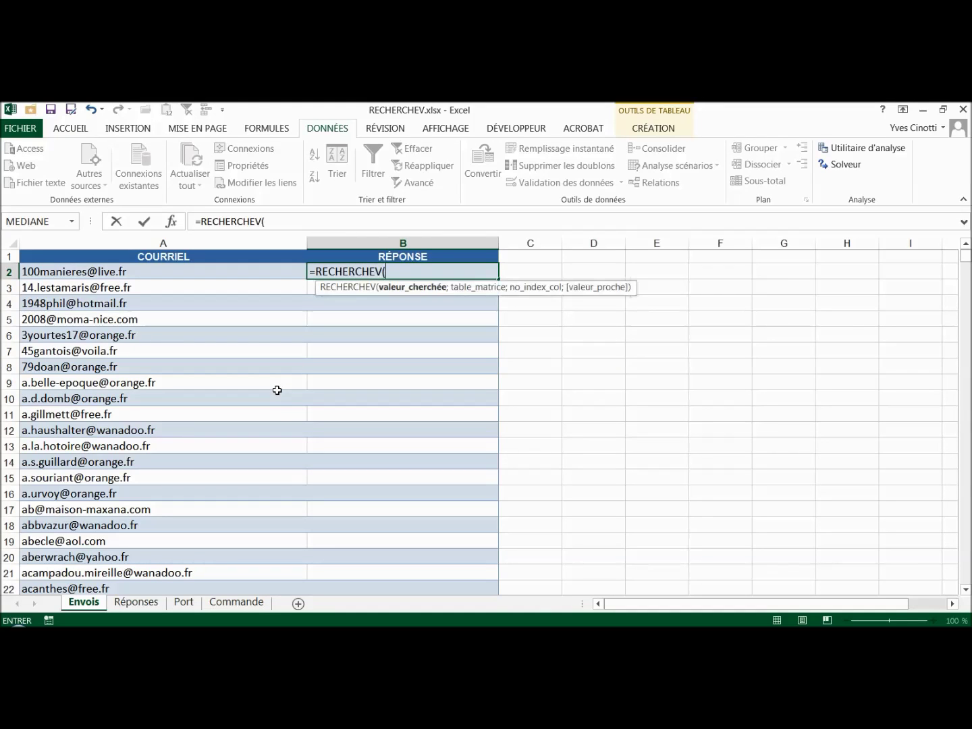
click(96, 273)
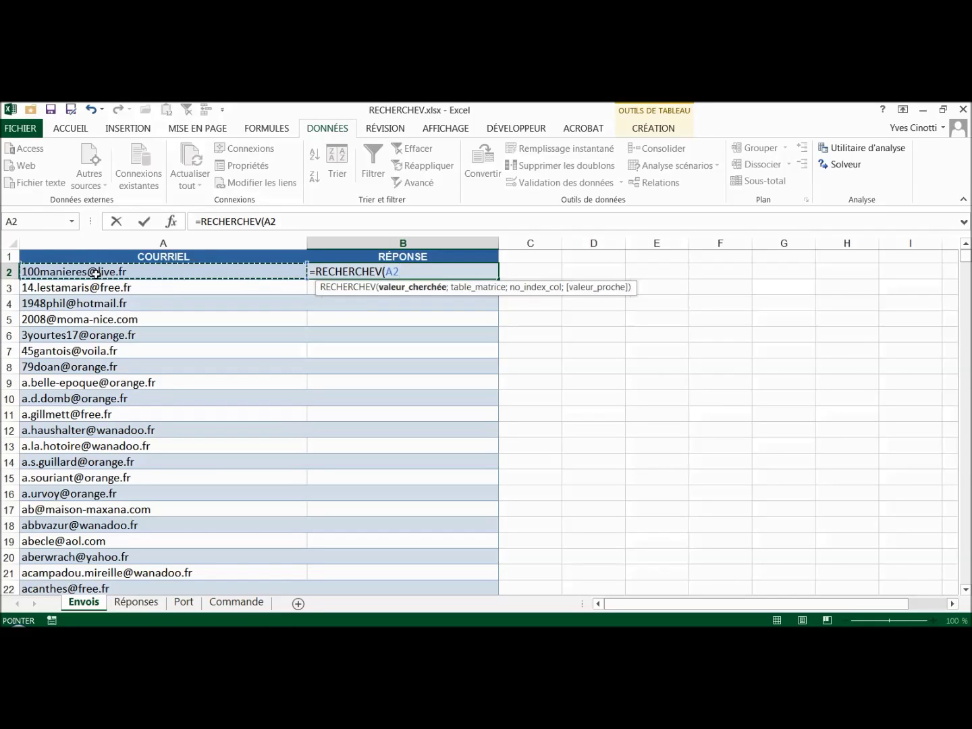
text(;)
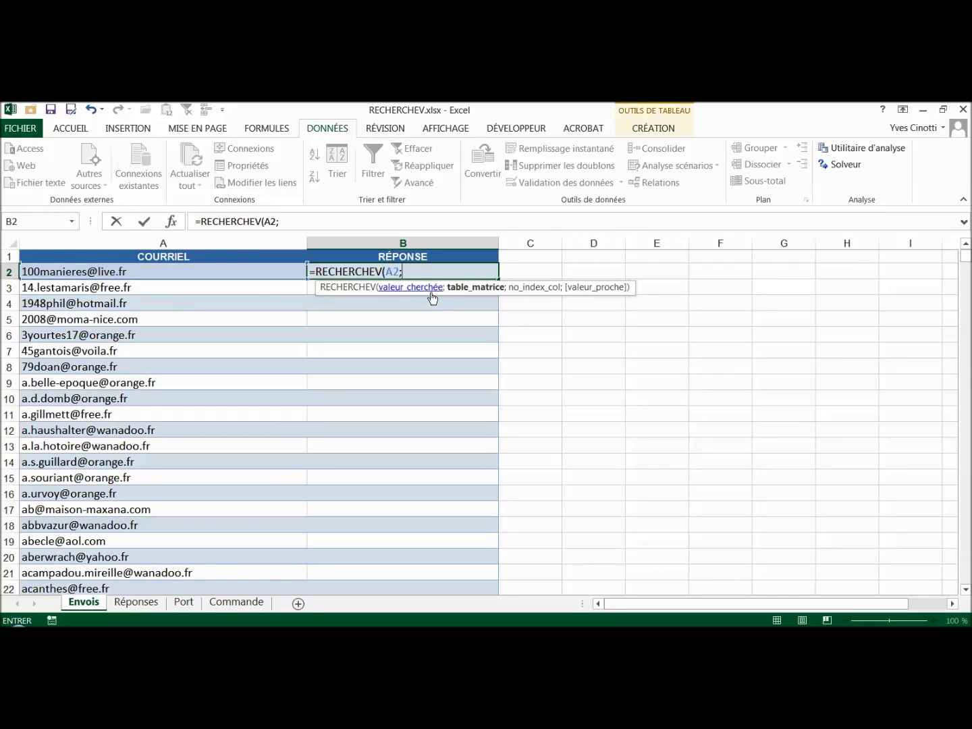
click(137, 601)
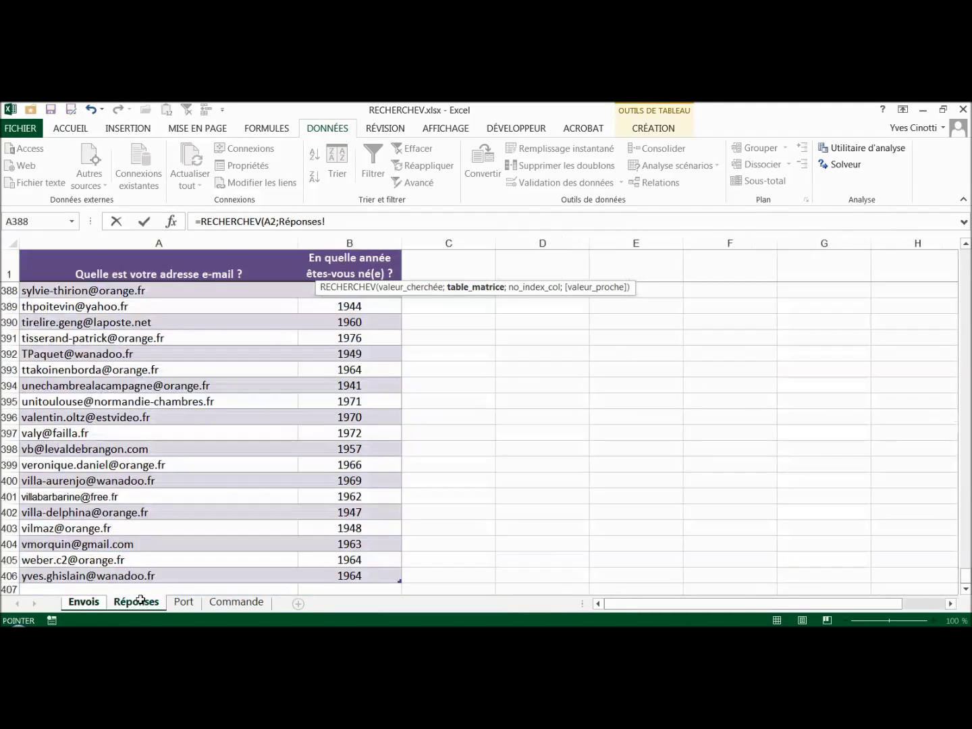
drag(158, 243, 337, 243)
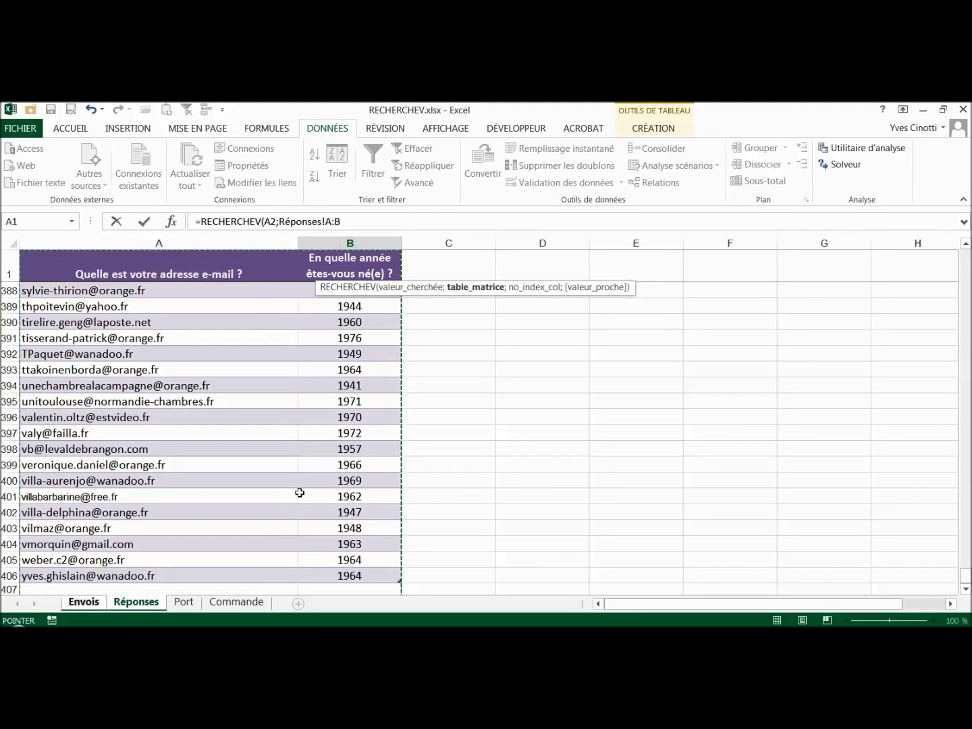
click(362, 222)
text(;)
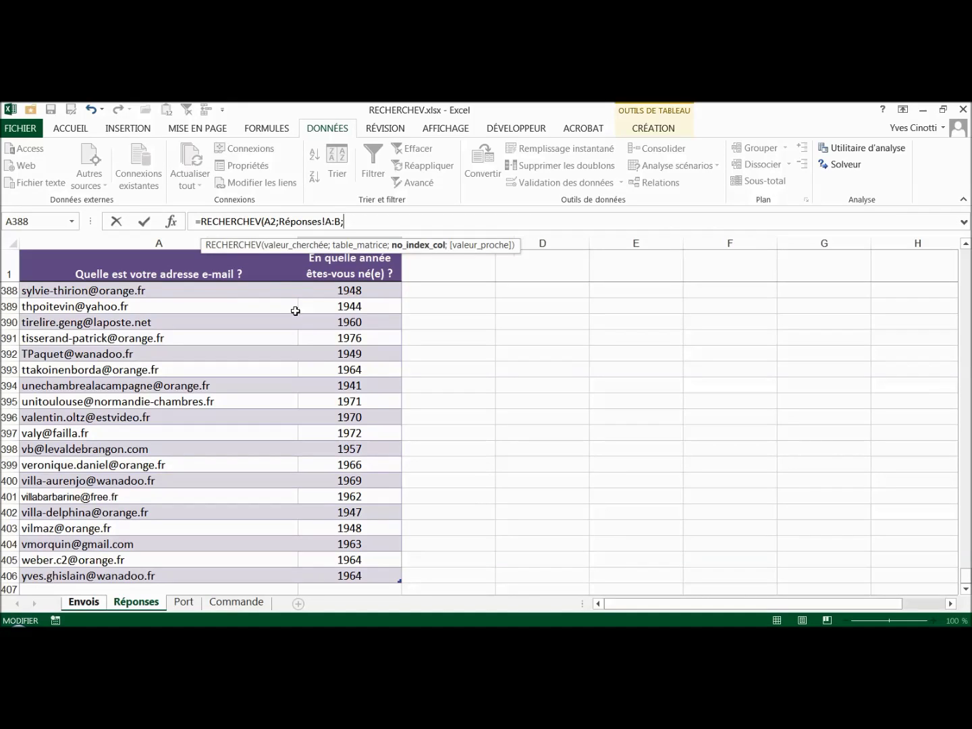
text(1;faux)
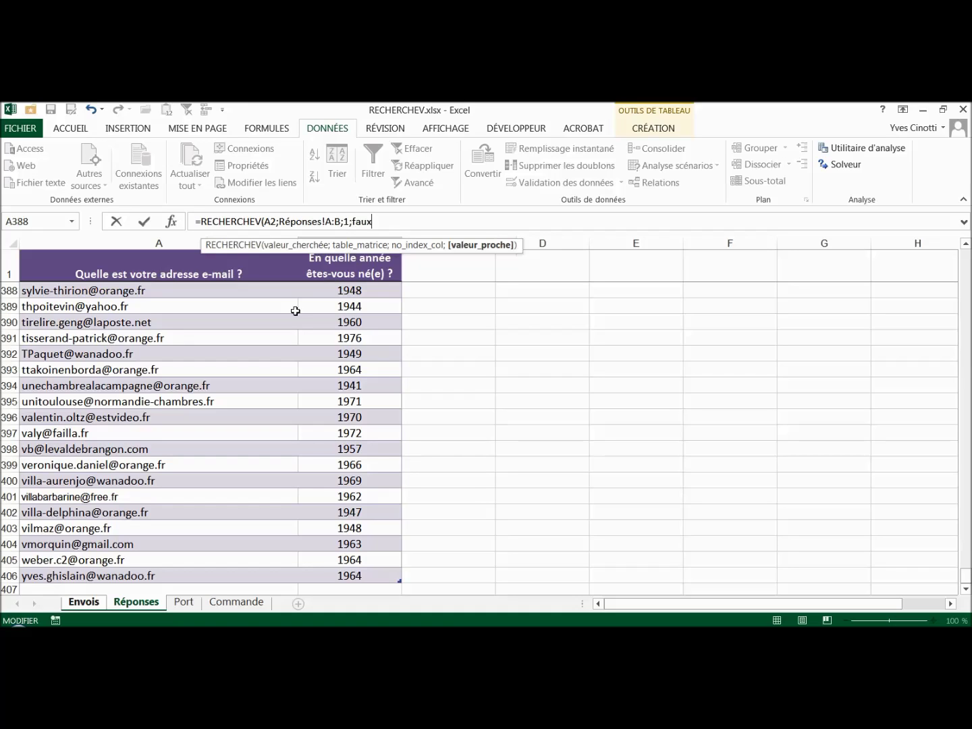
text())
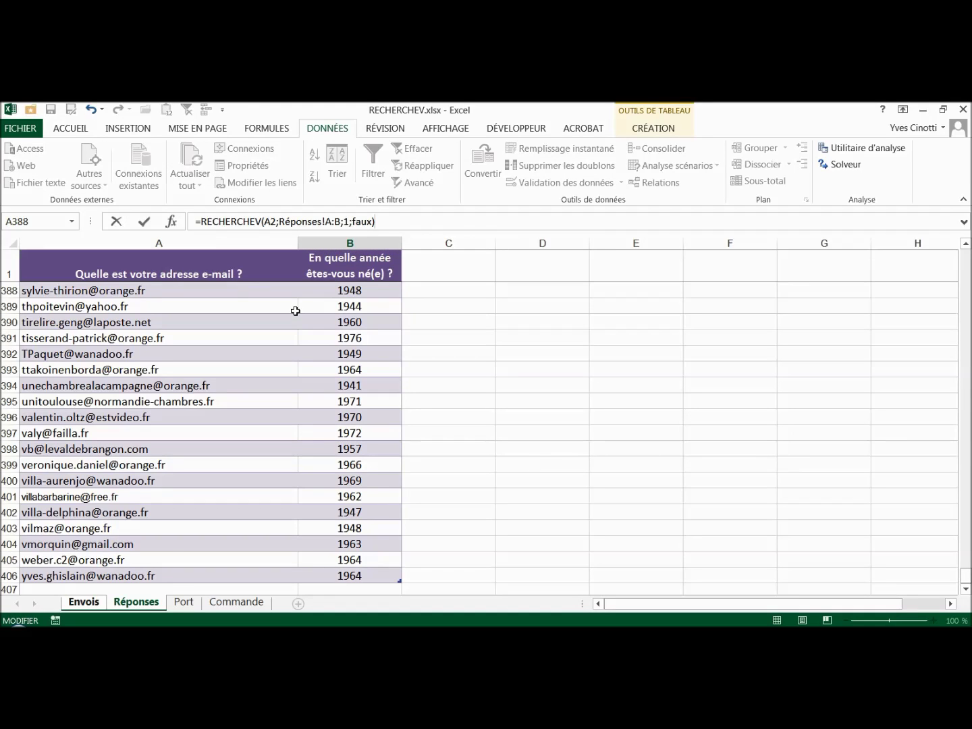
key(Return)
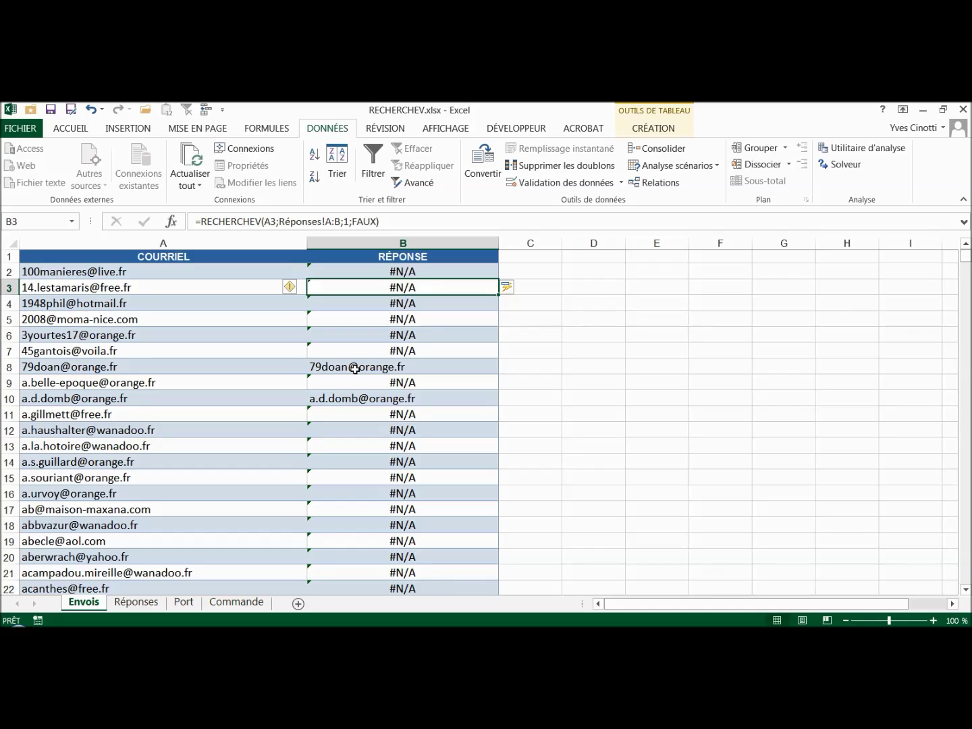
click(134, 605)
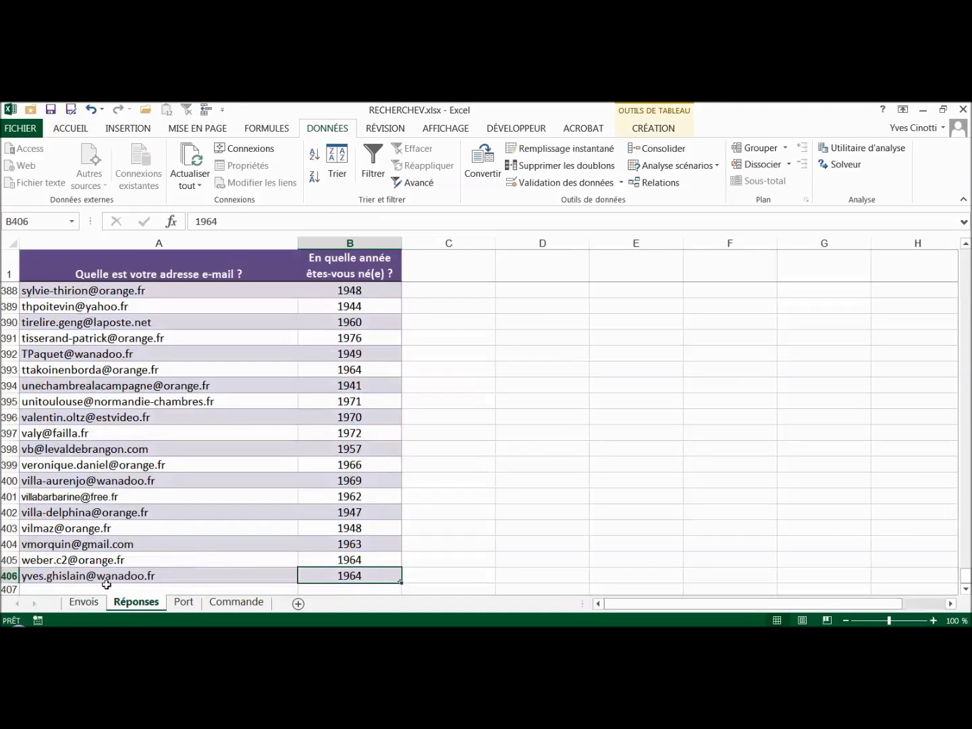
click(132, 404)
key(ctrl+Up)
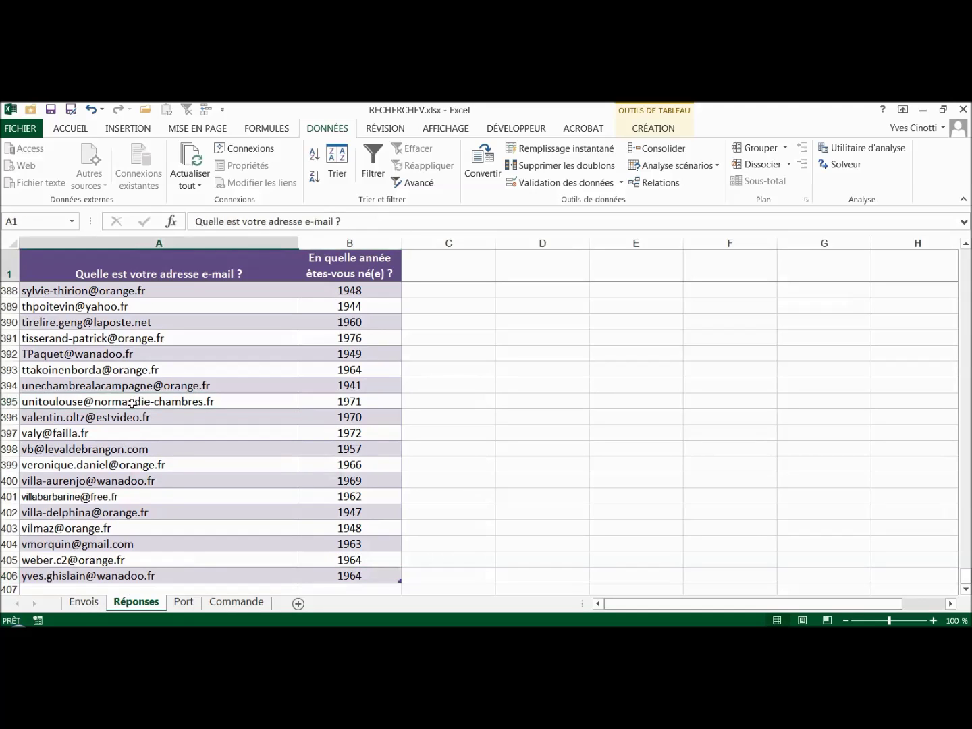
key(Down)
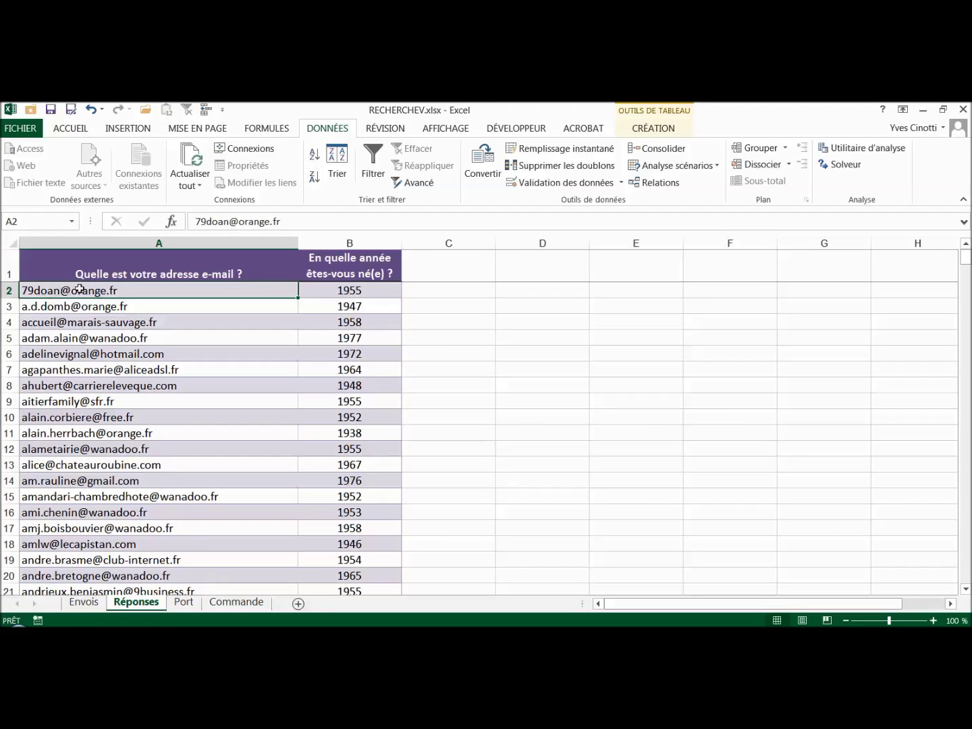
click(85, 604)
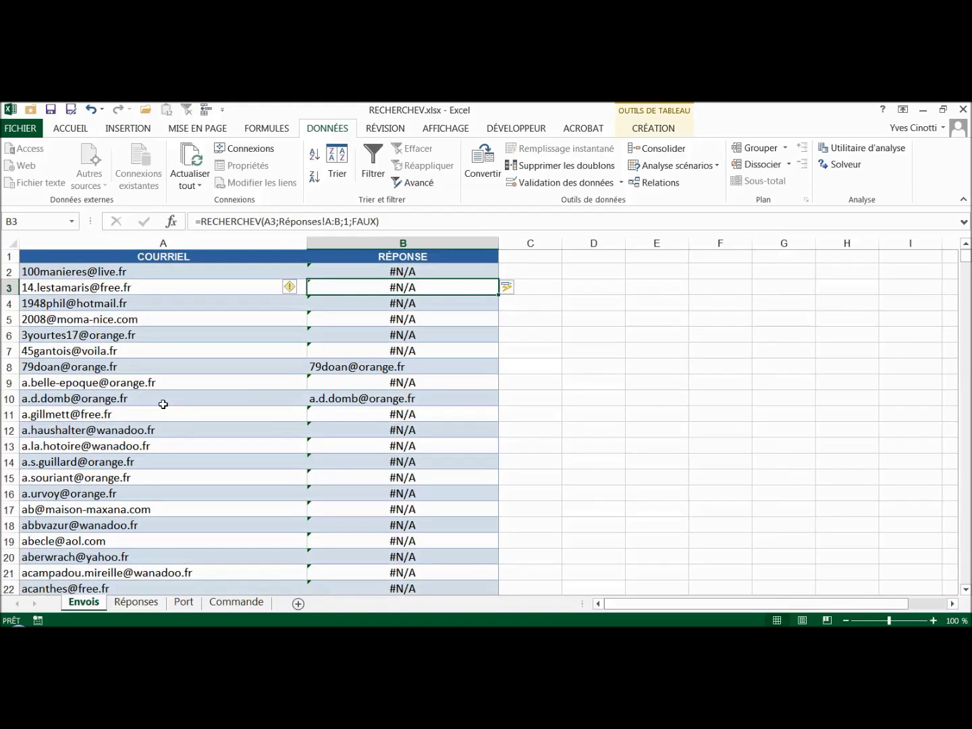
click(142, 603)
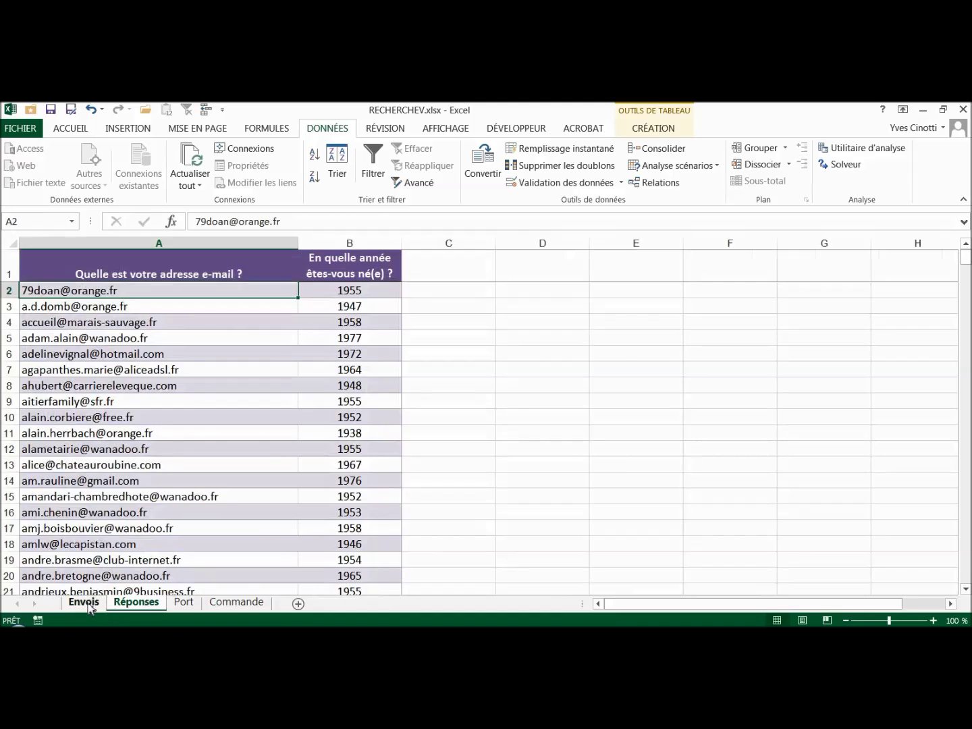
click(86, 604)
scroll(417, 416, down, 2)
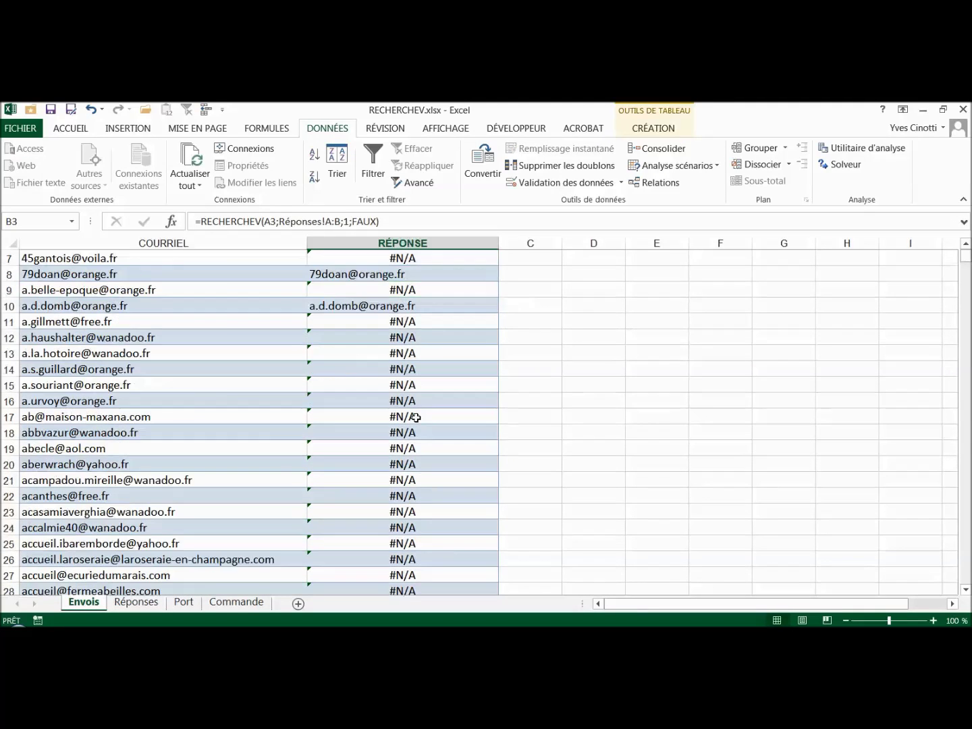
scroll(417, 417, down, 9)
scroll(416, 417, down, 3)
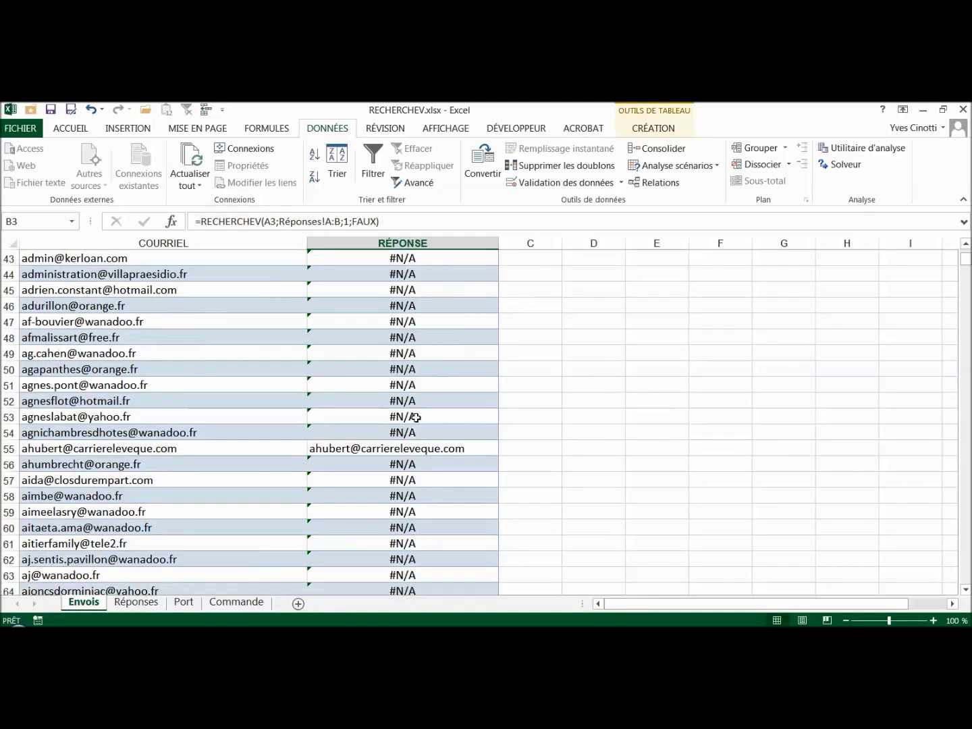
scroll(416, 418, up, 6)
scroll(416, 418, up, 8)
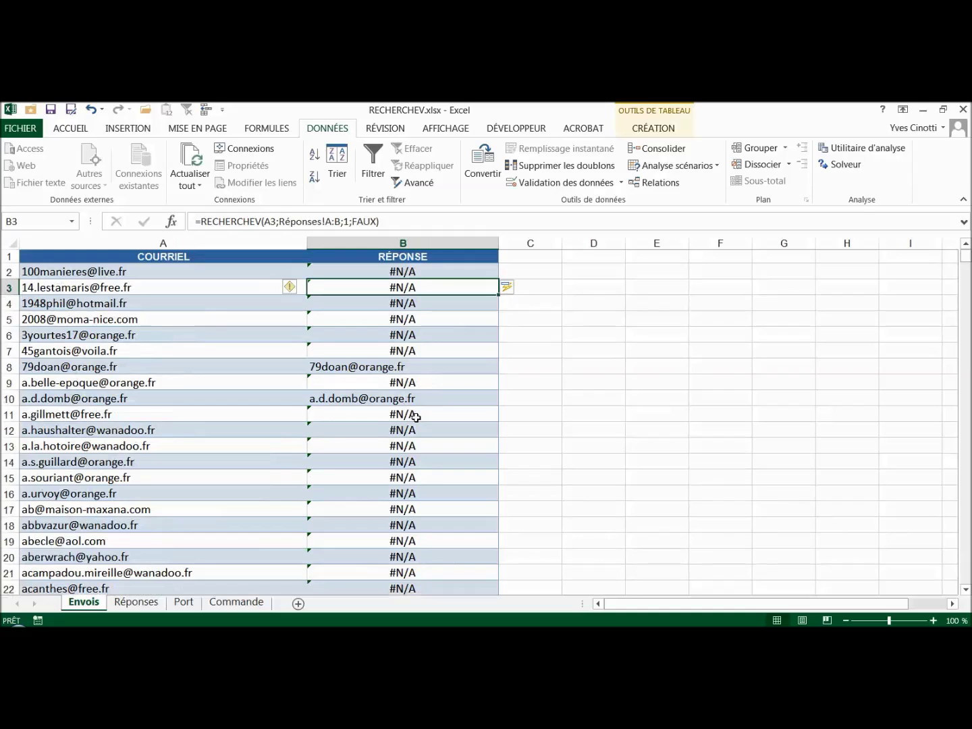
Wrap the B3 lookup in SIERREUR(...;"") so unmatched e-mails show blank instead of #N/A
click(202, 222)
click(201, 222)
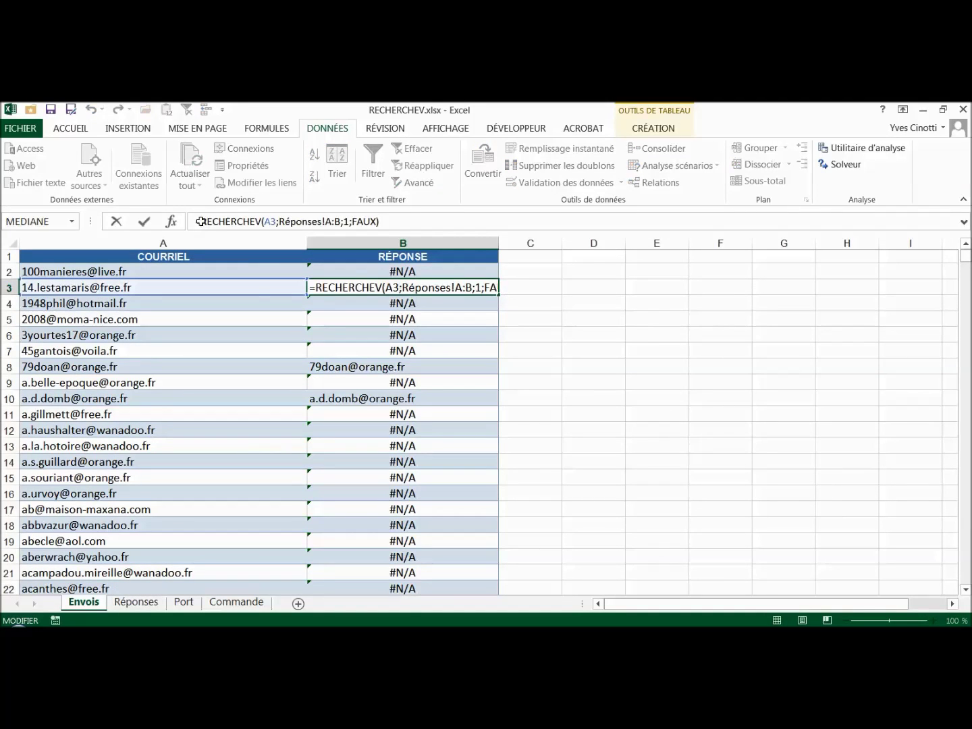
text(SIERREUR()
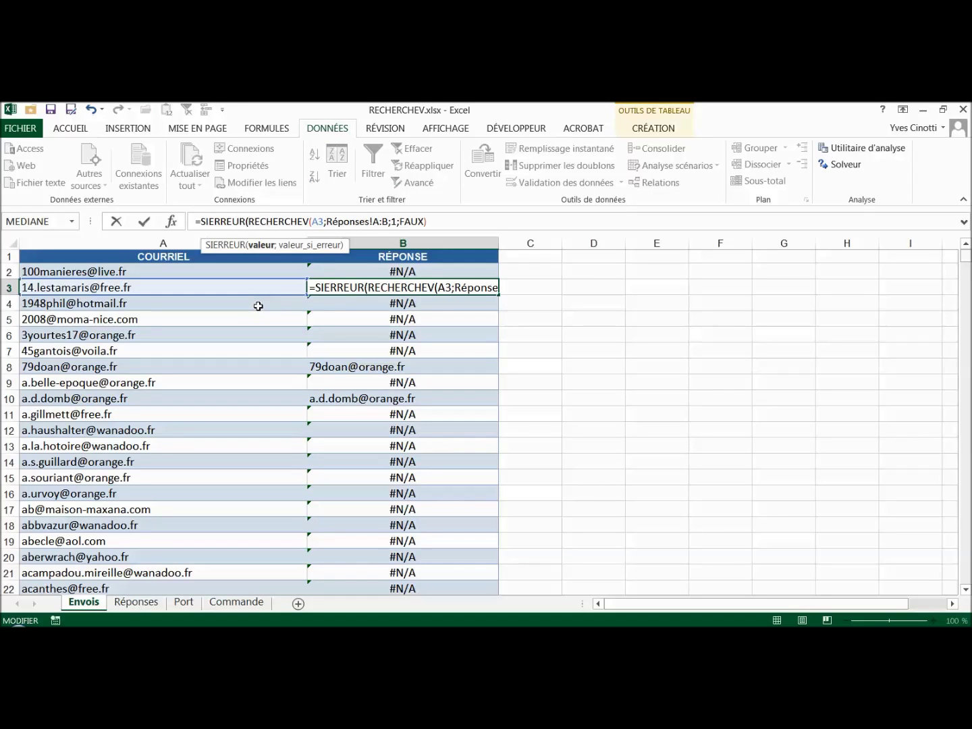
key(End)
text(;"")
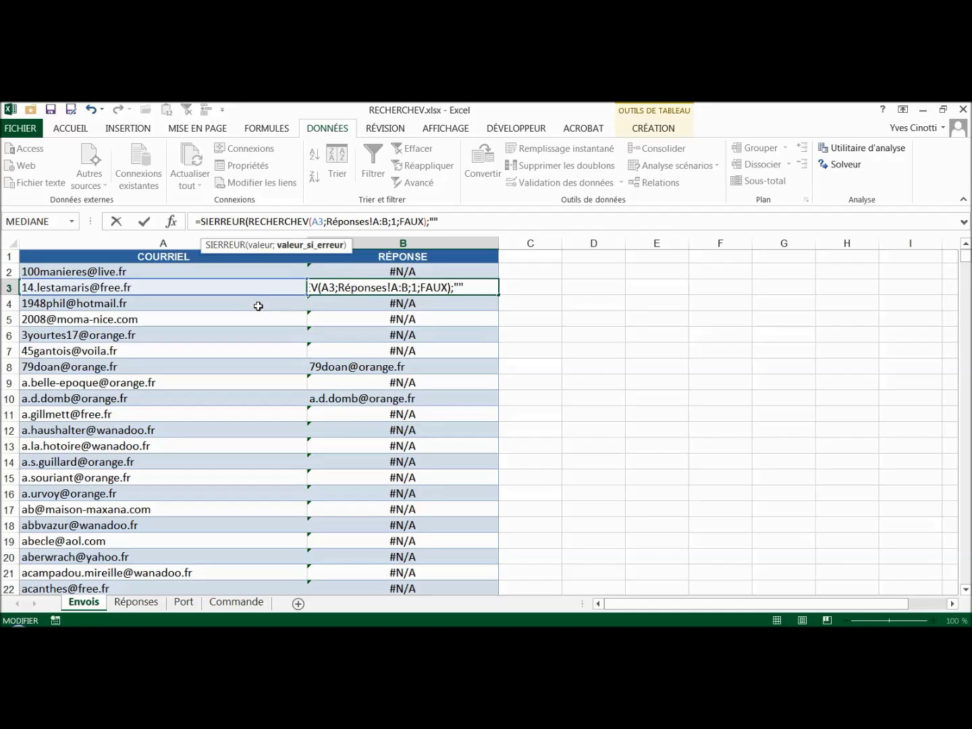
text())
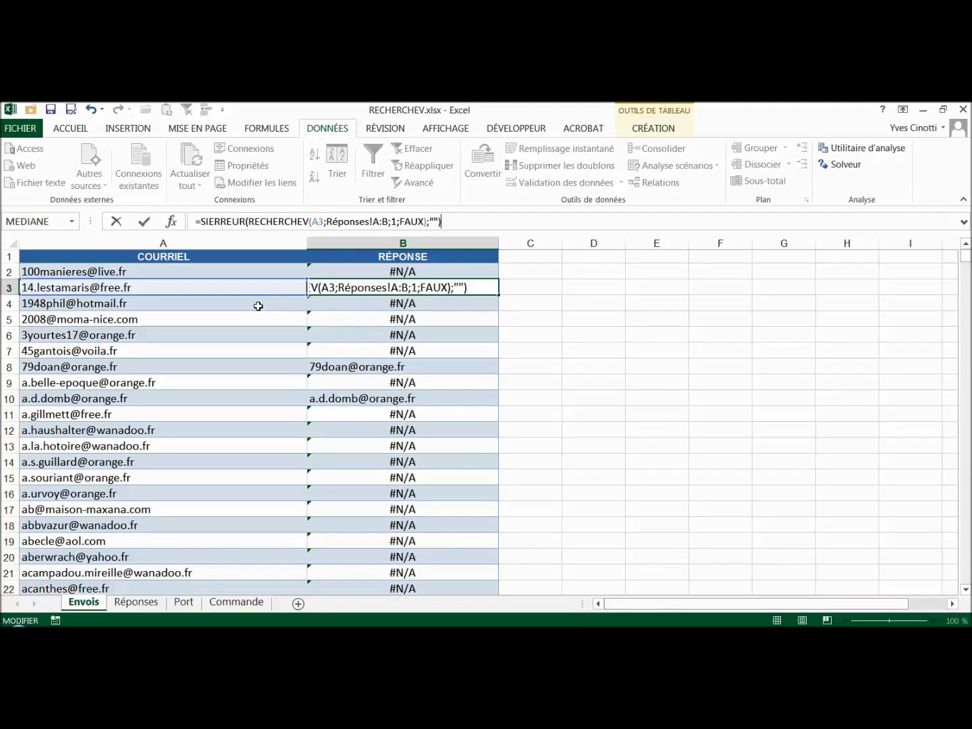
key(Return)
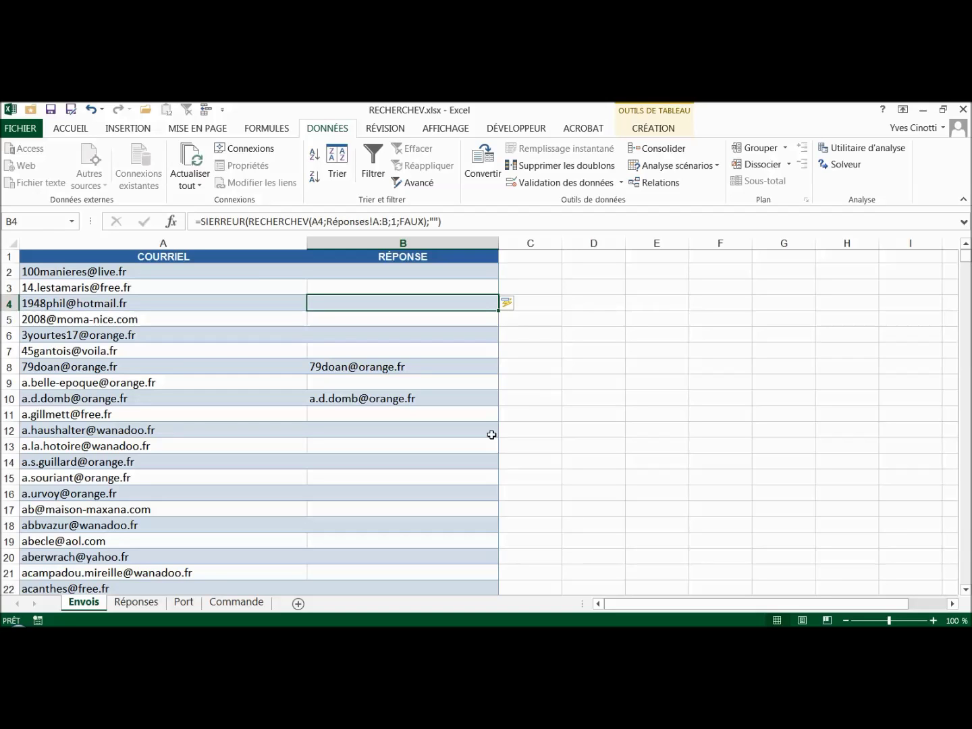
Sort the Envois table Z→A and scroll through the sorted list
scroll(479, 454, down, 2)
scroll(480, 453, up, 2)
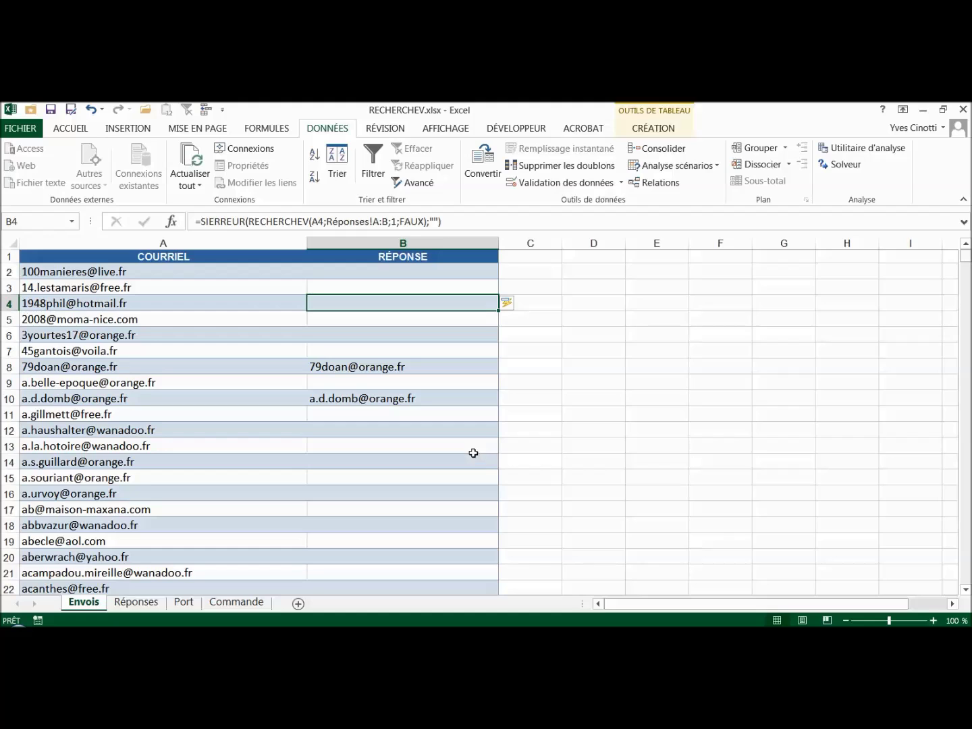
click(315, 177)
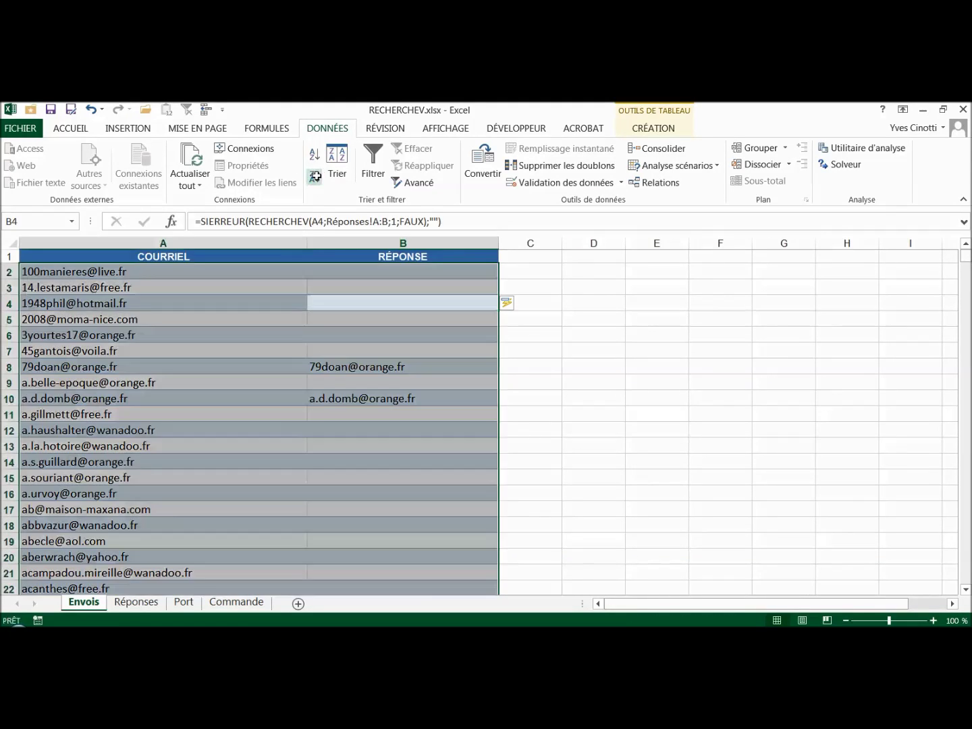
scroll(402, 460, down, 3)
scroll(402, 460, down, 4)
scroll(402, 460, down, 4)
scroll(402, 460, down, 5)
scroll(402, 460, down, 8)
scroll(402, 460, down, 4)
scroll(401, 460, down, 5)
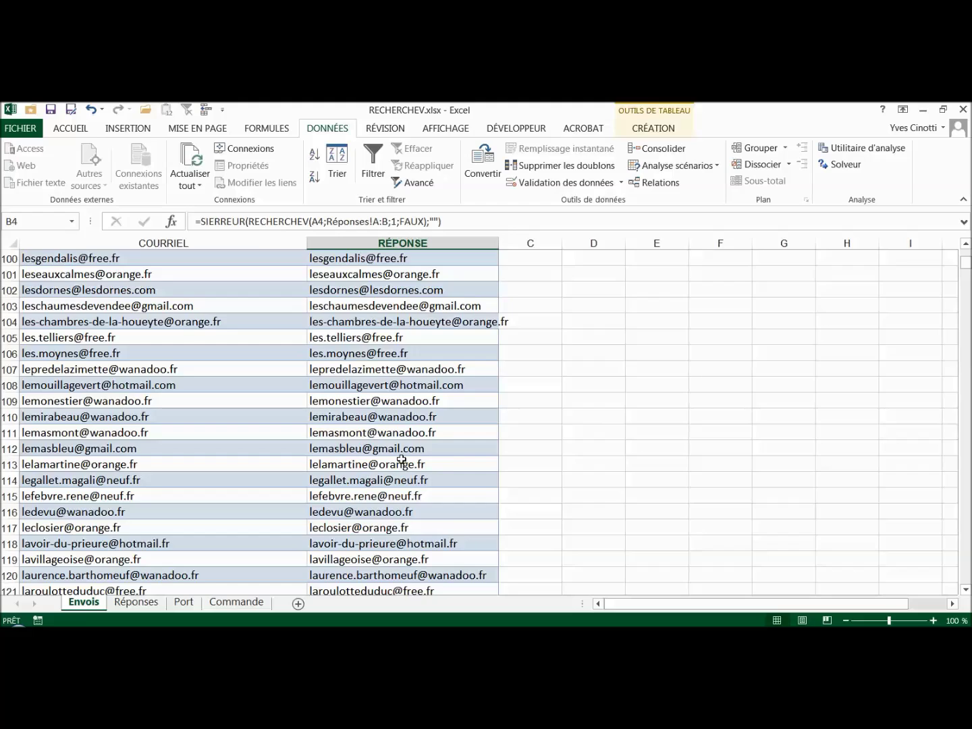
scroll(402, 460, down, 8)
scroll(969, 438, down, 7)
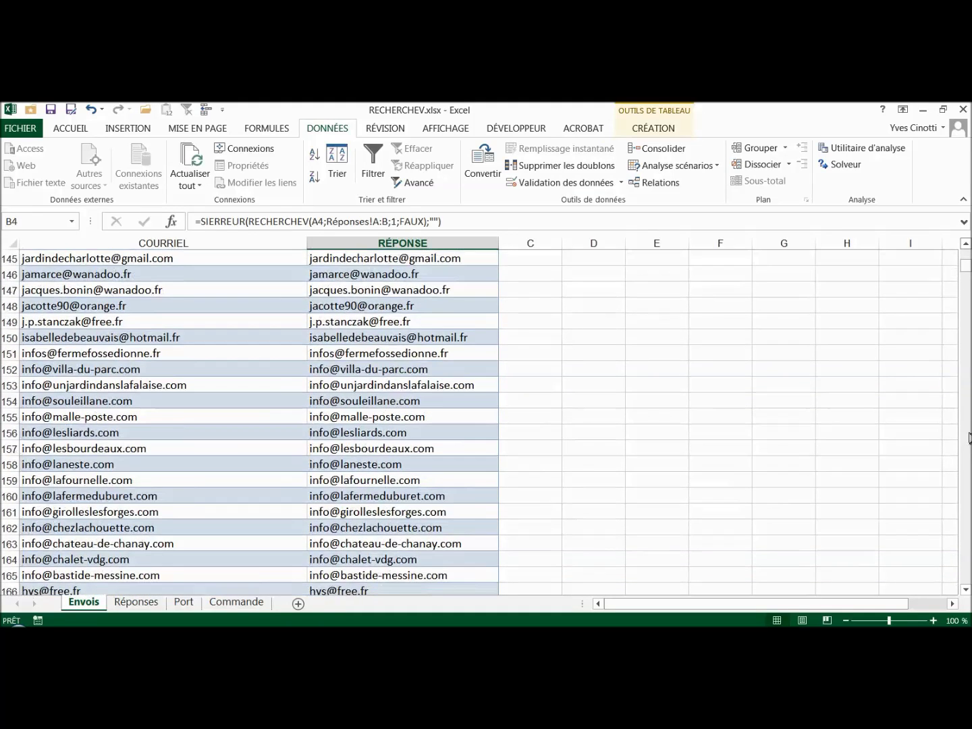
Check a blank response far down the list, then return to the top and select the first response formula
drag(967, 264, 967, 383)
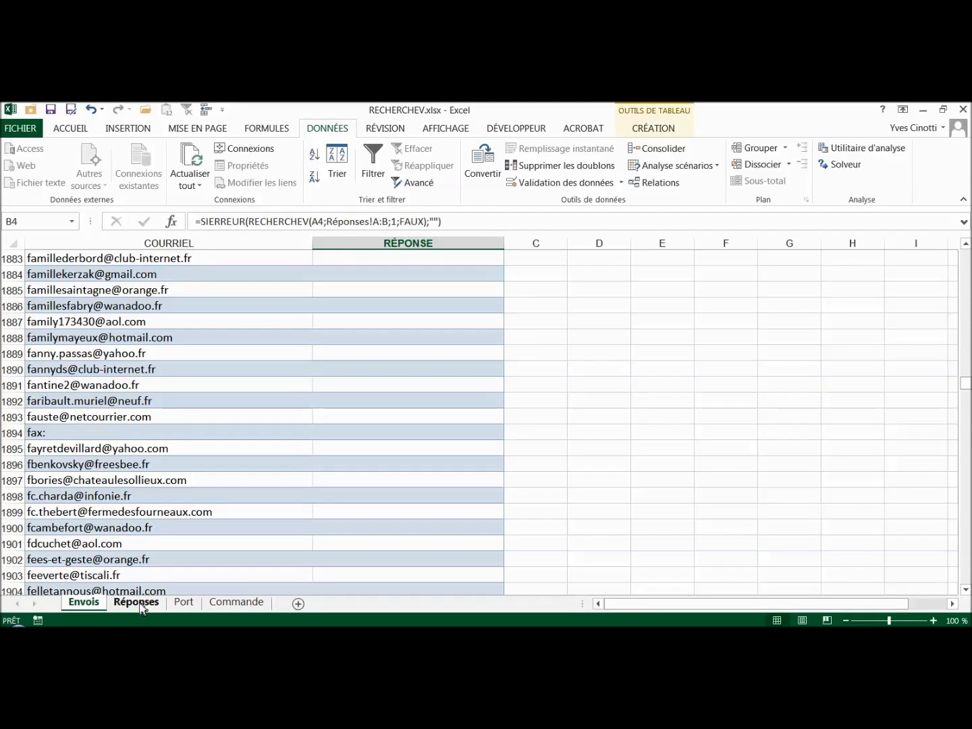
click(415, 462)
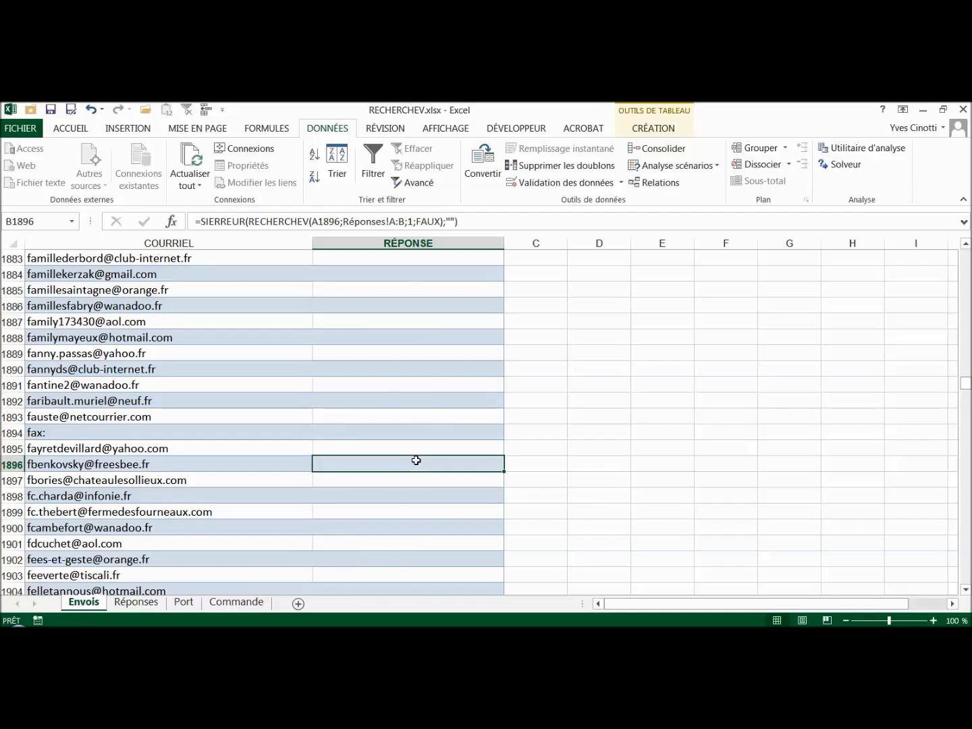
key(ctrl+Up)
click(350, 275)
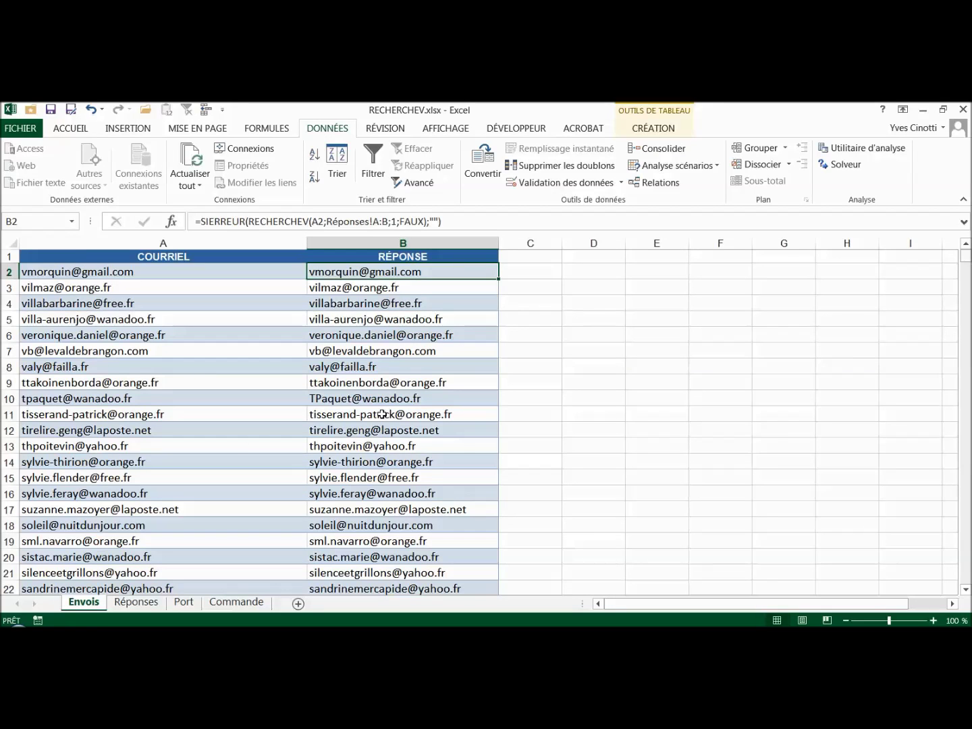
click(139, 603)
Change the B2 lookup's column index to 2 so RÉPONSE shows birth years
click(347, 321)
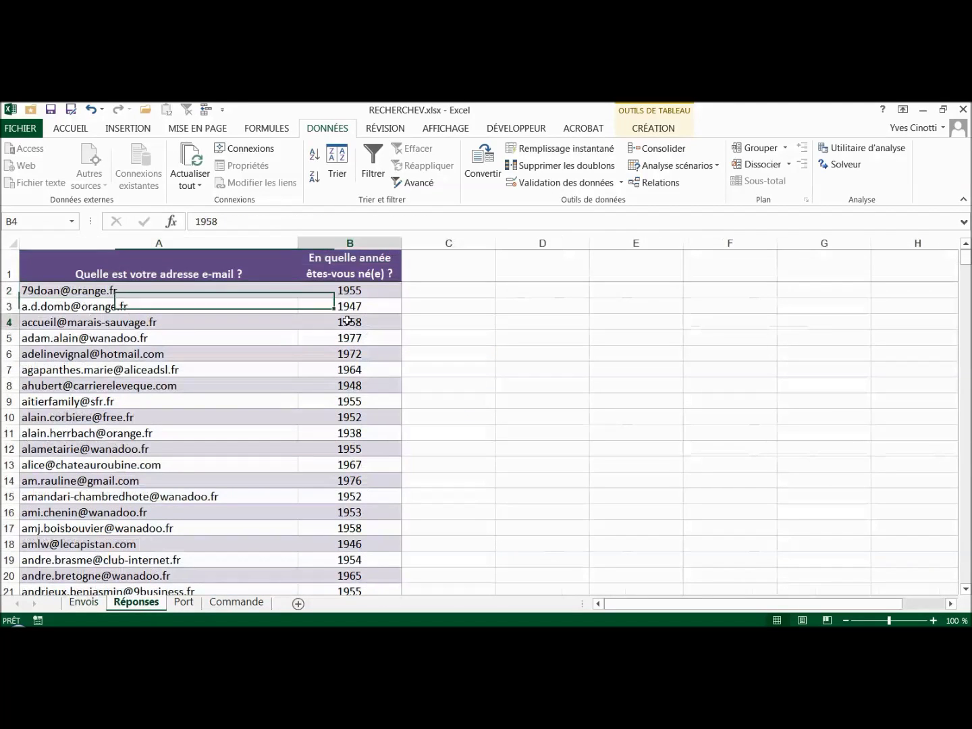
click(82, 603)
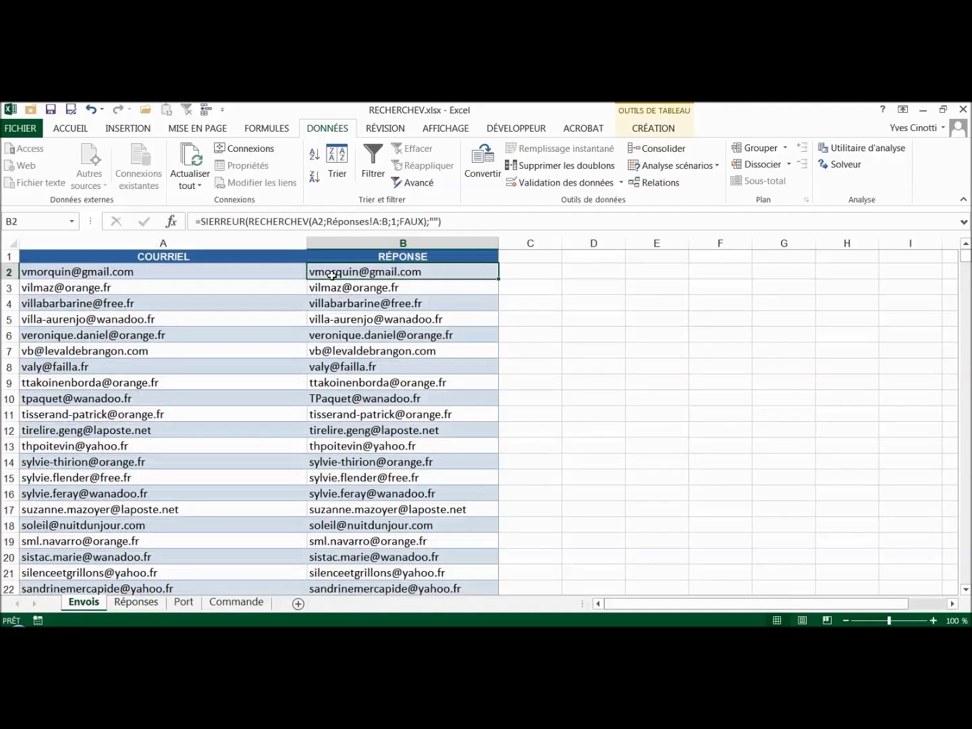
click(396, 222)
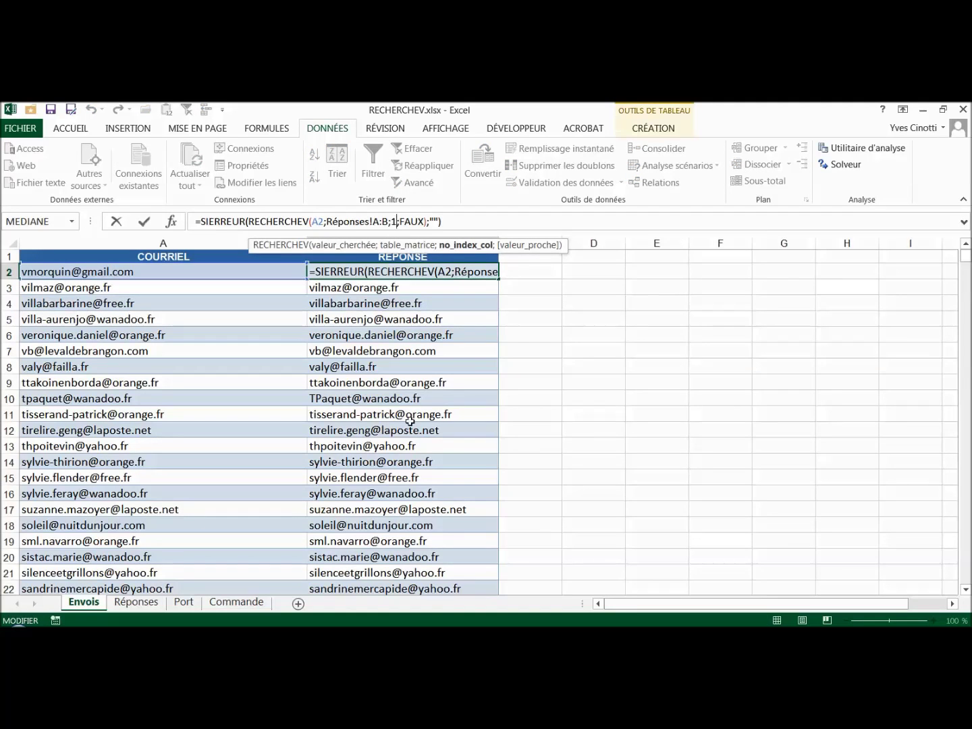
text(;2)
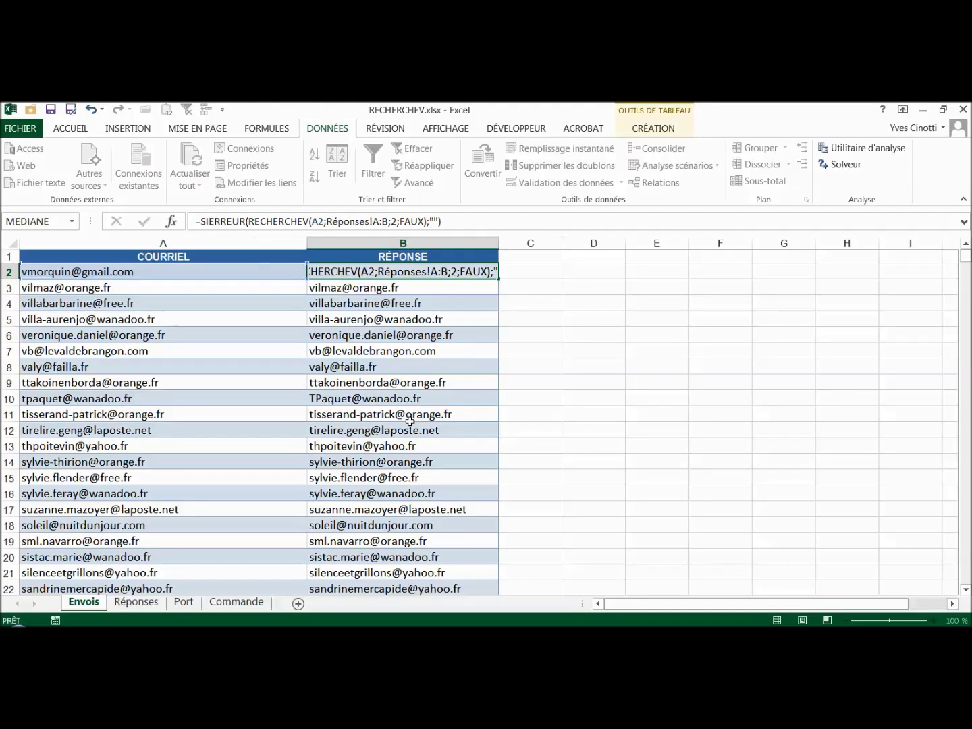
key(Return)
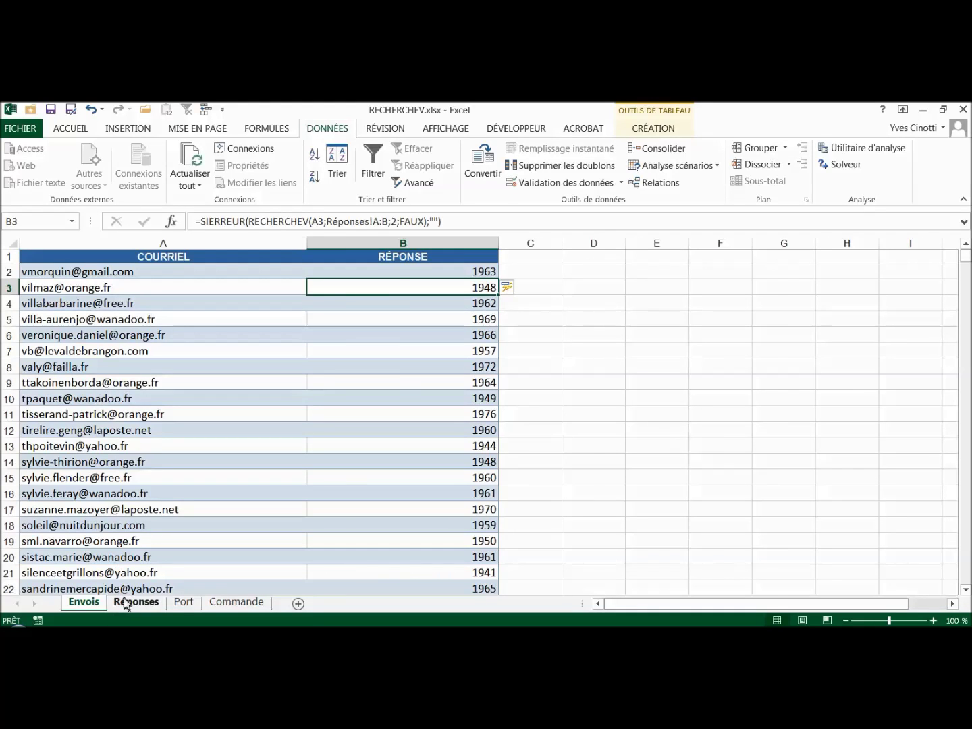
Verify the birth year 1963 in Réponses row 404 against Envois results, then move to Port
click(125, 601)
click(119, 512)
key(ctrl+Down)
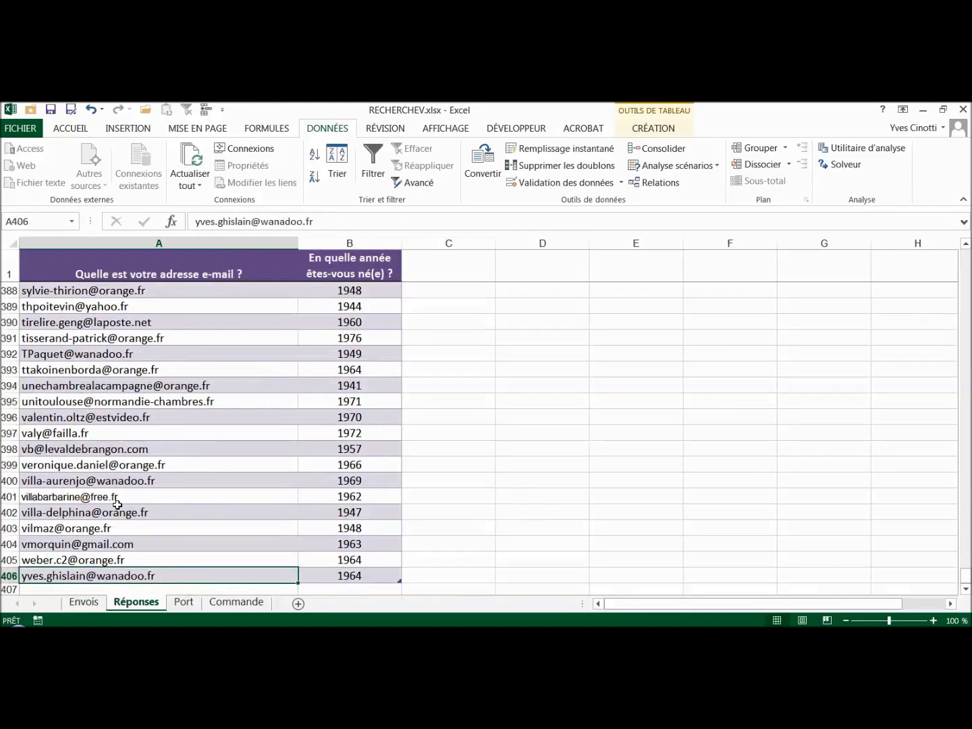
key(Up)
key(Up)
click(356, 543)
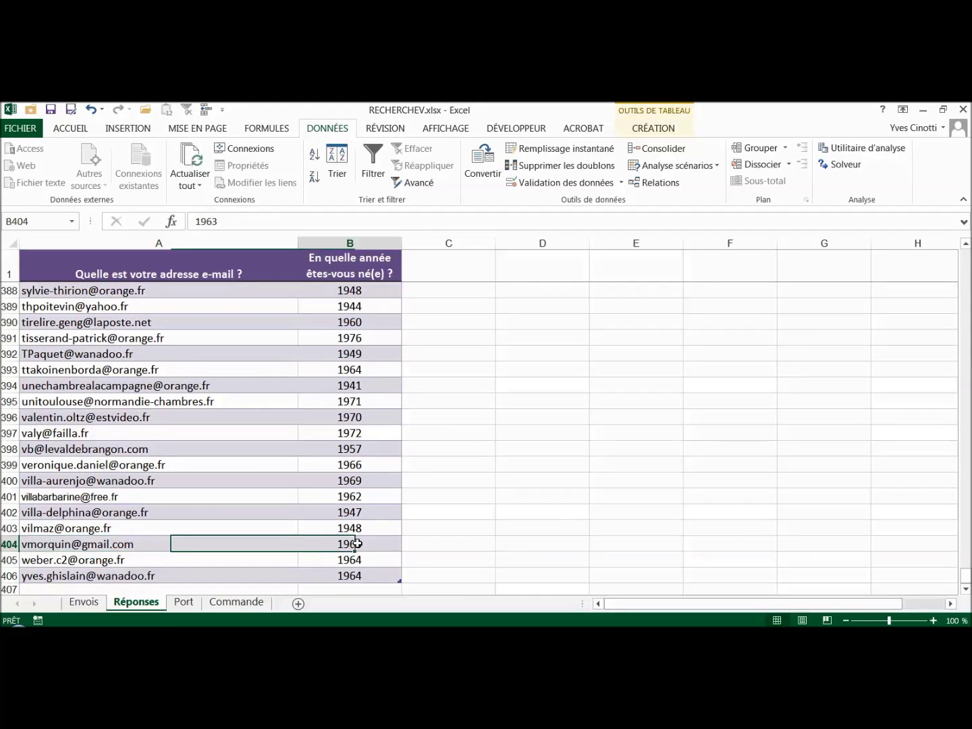
click(99, 601)
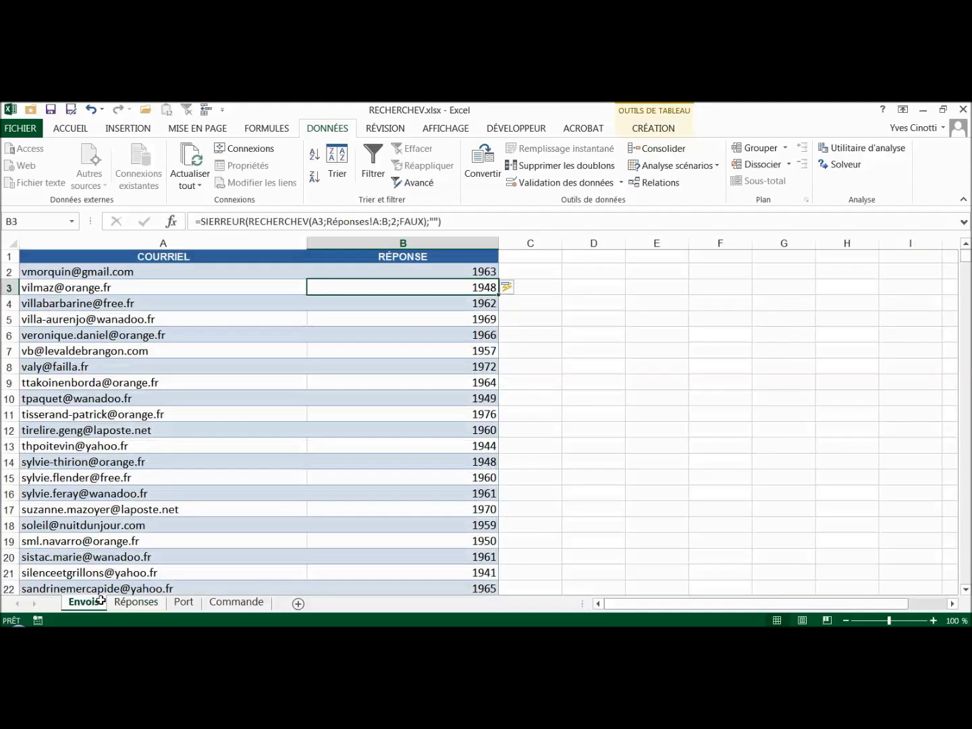
click(466, 270)
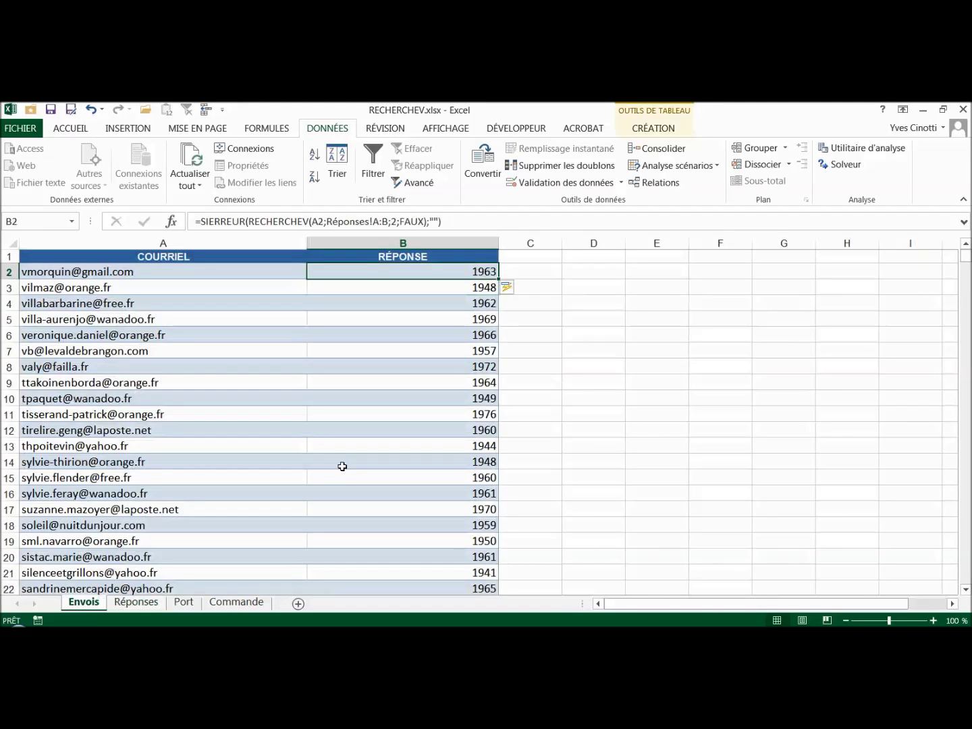
key(ctrl+Page_Down)
key(ctrl+Page_Down)
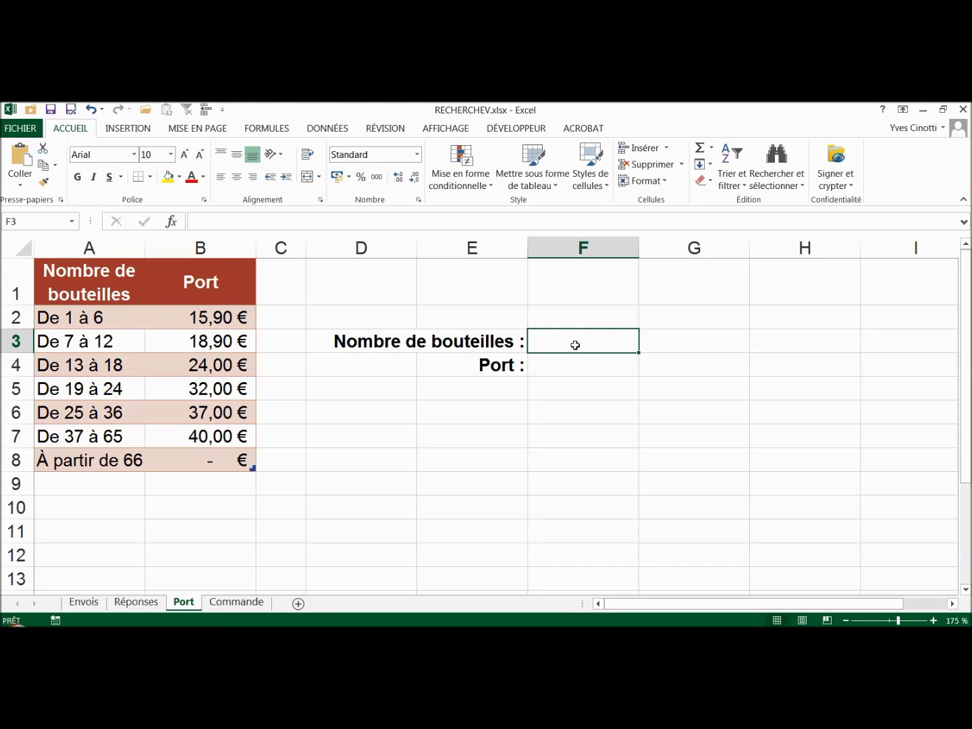
Enter 15 bottles and insert a new empty column before the Port prices
text(15)
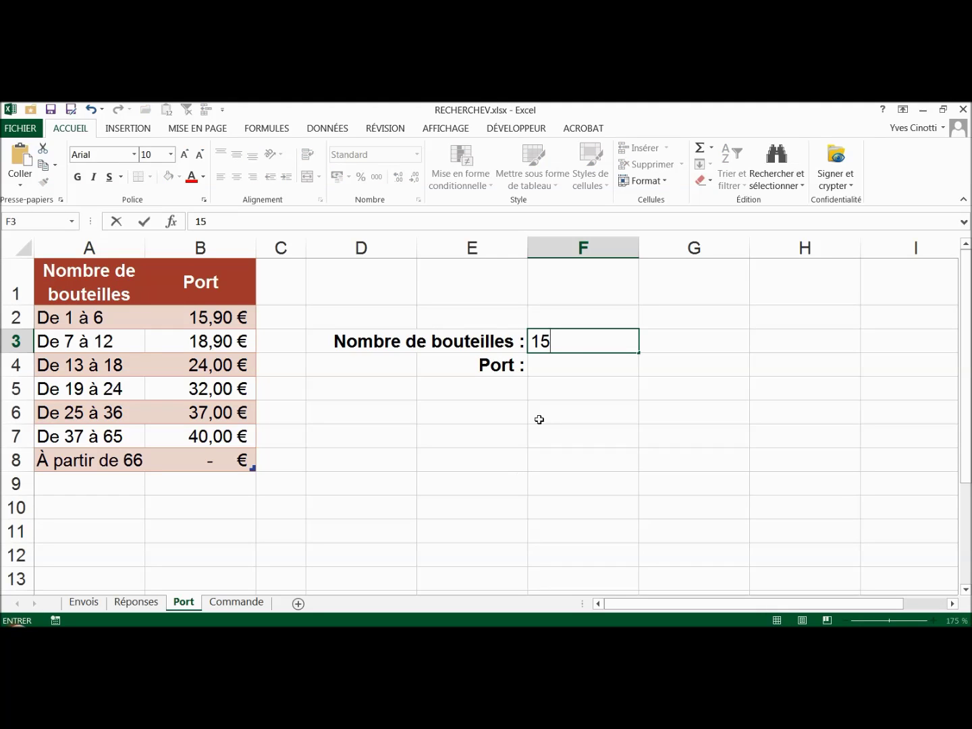
key(Return)
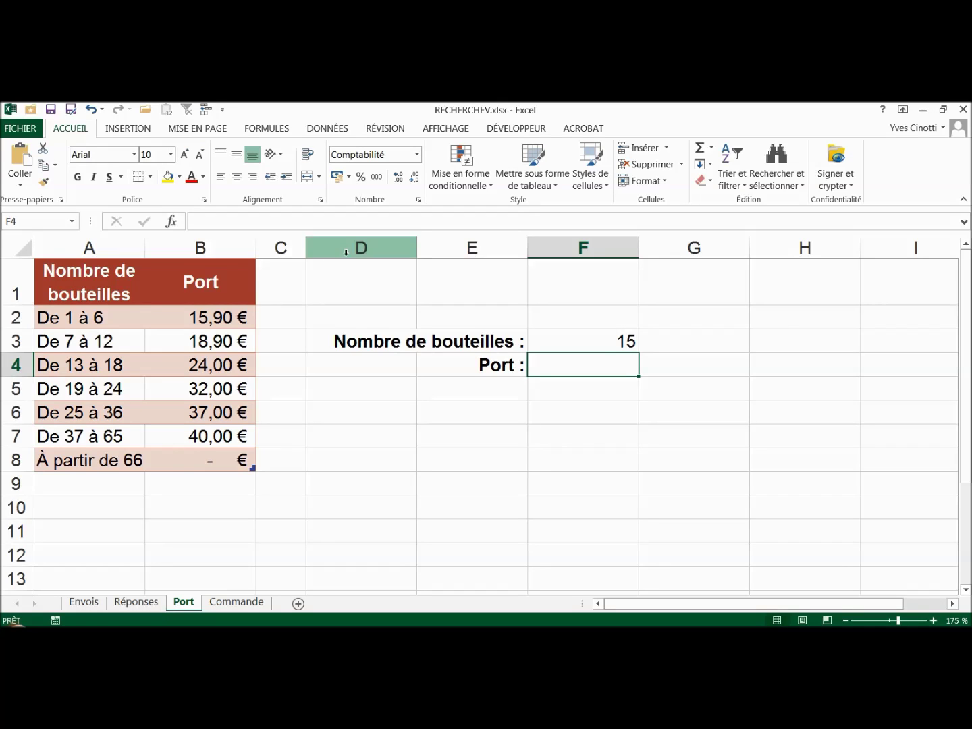
click(187, 247)
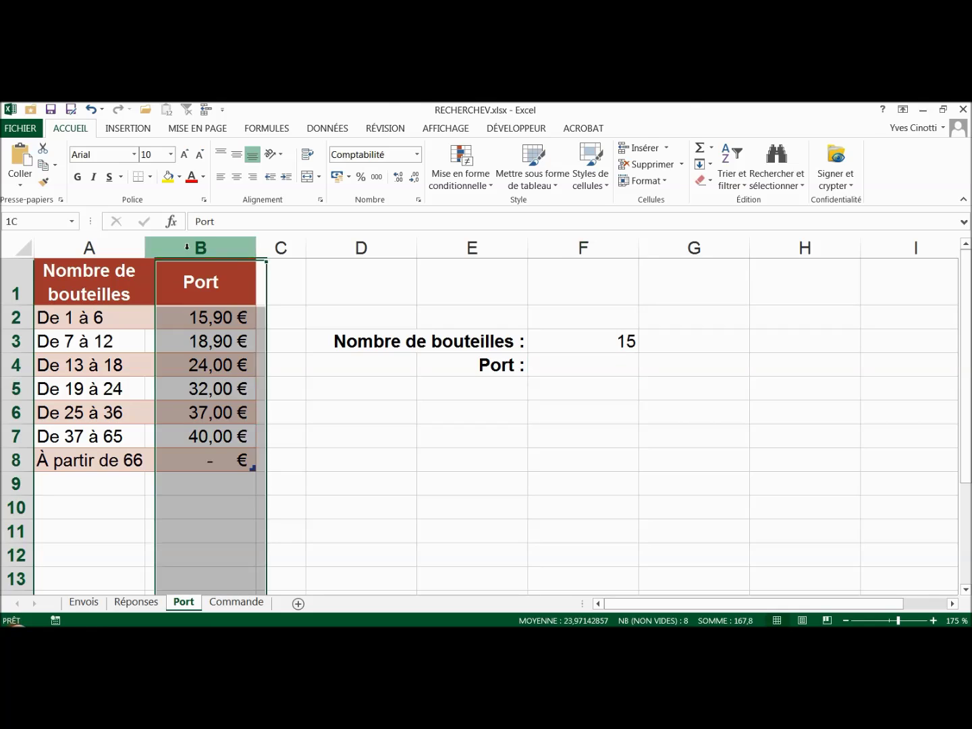
click(204, 111)
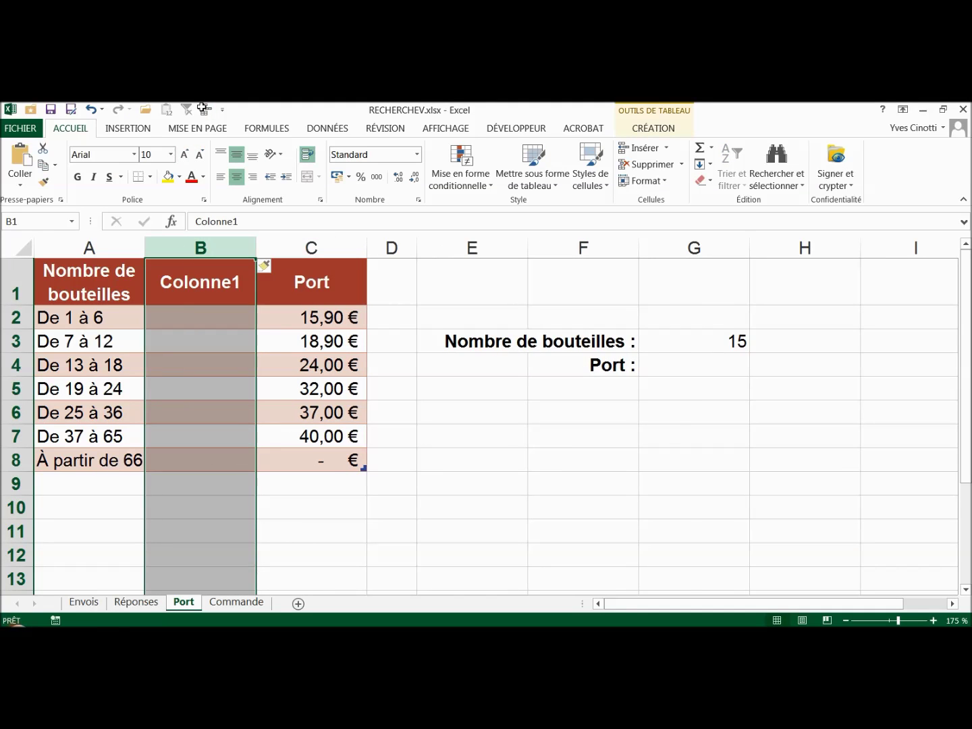
click(205, 319)
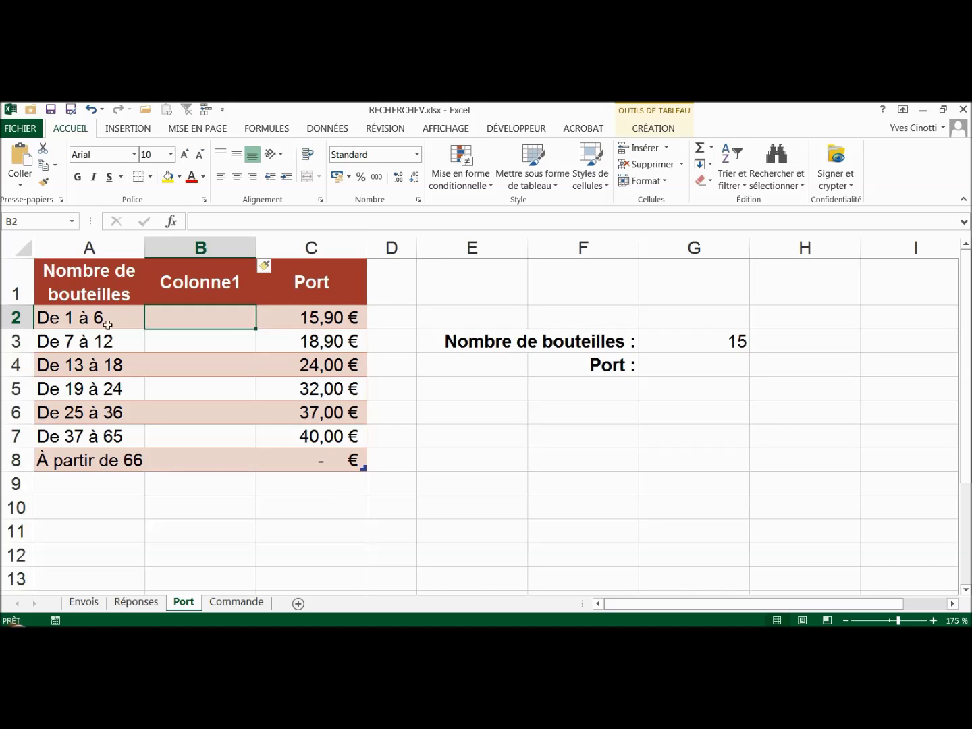
Fill the new column with lower bounds 1, 7, 13, 19, 25, 37, 66 and begin a RECHERCHEV formula
click(70, 320)
key(Right)
text(1)
key(Return)
text(7)
key(Return)
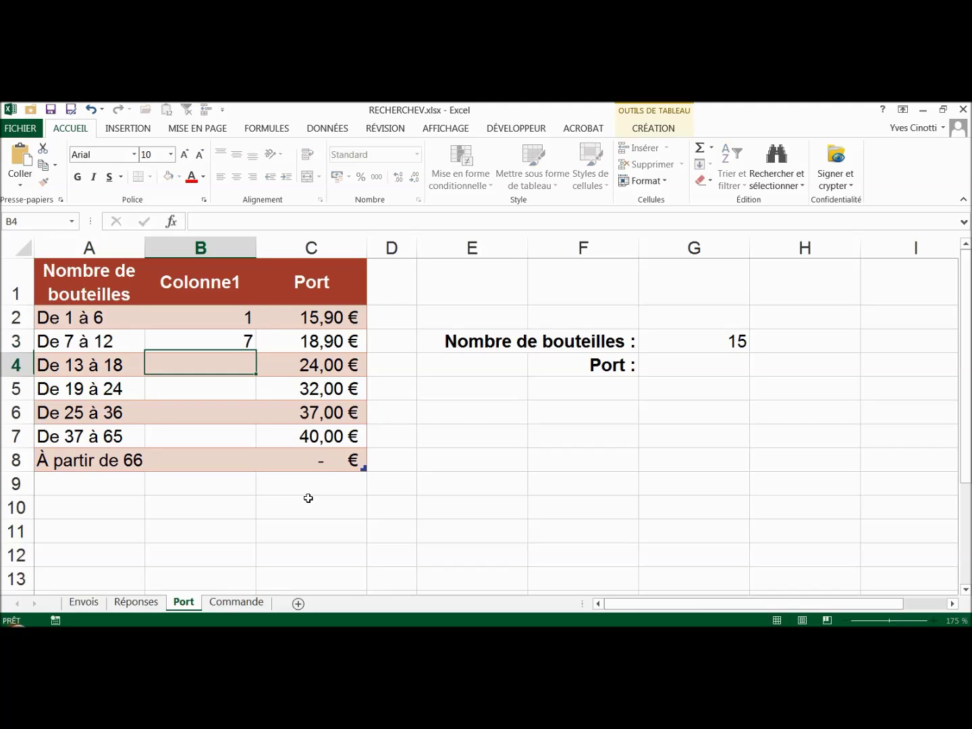
text(13)
key(Return)
text(19)
key(Return)
text(25)
key(Return)
text(37)
key(Return)
text(66)
key(Return)
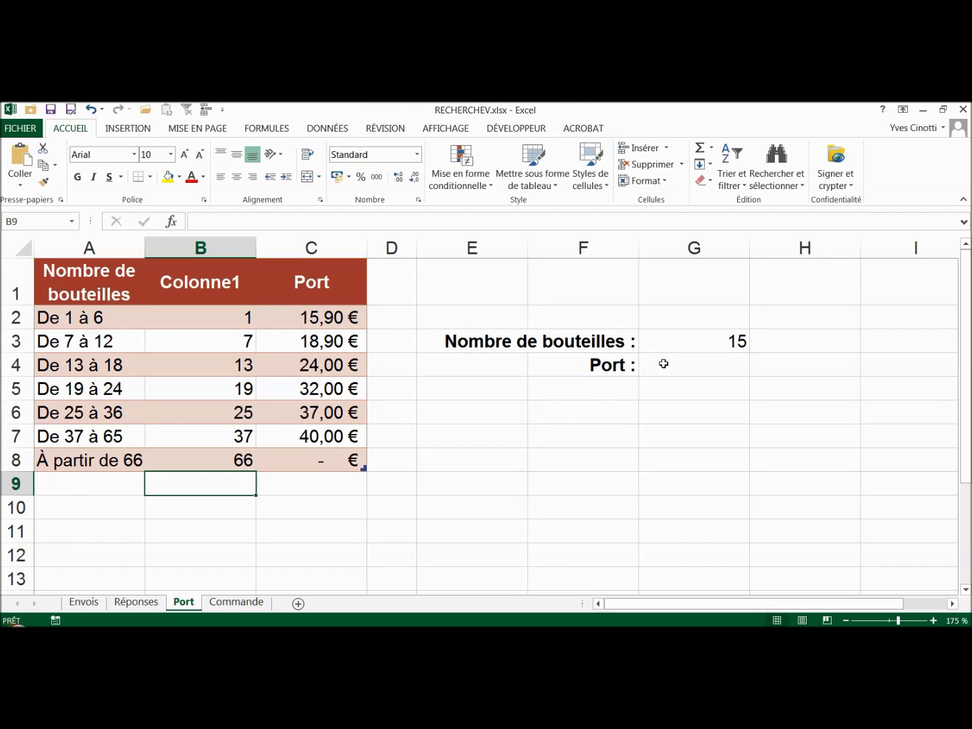
click(668, 364)
text(=)
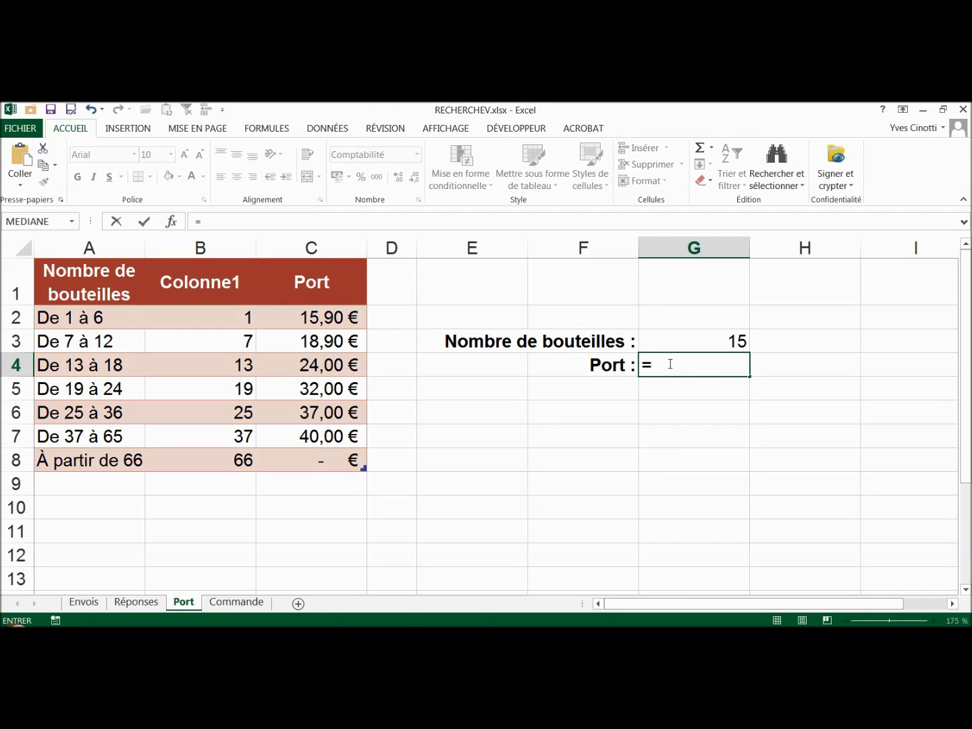
text(RECHERCHEV56)
Complete G4 as =RECHERCHEV(G3;B2:C8;2) to look up the shipping cost
key(BackSpace)
key(BackSpace)
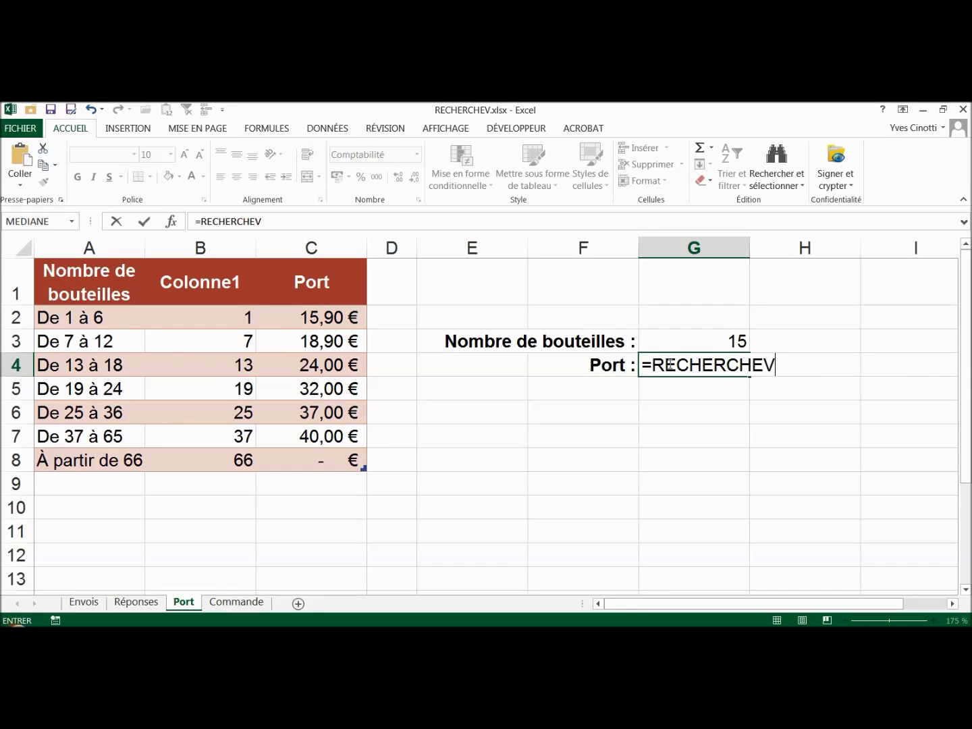
text(()
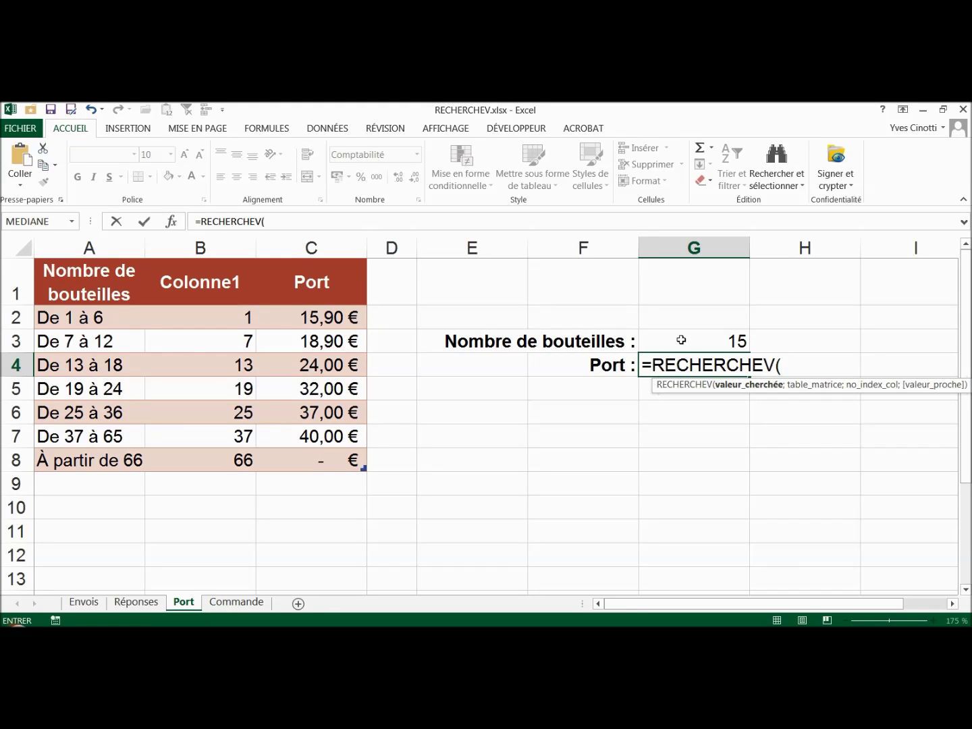
click(684, 336)
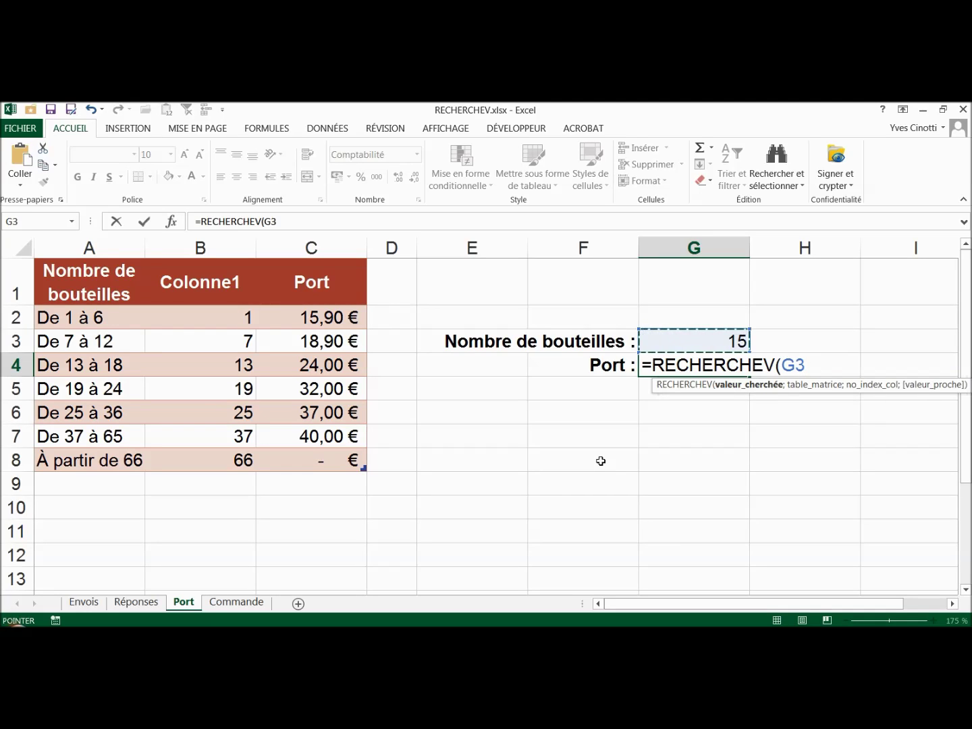
text(;)
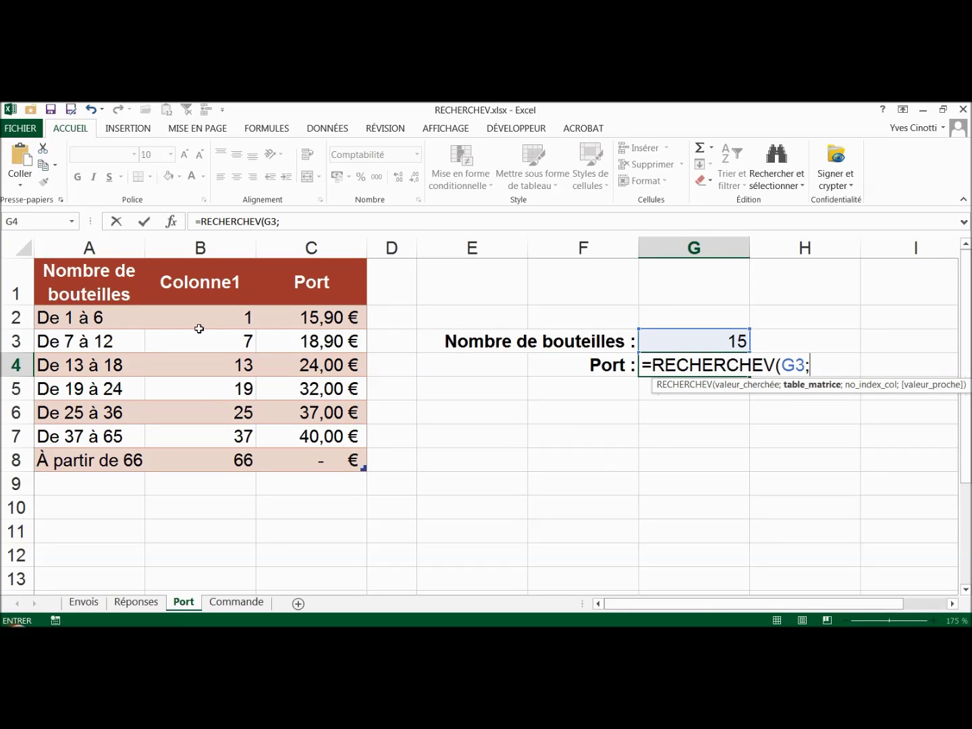
mouse_move(191, 319)
mouse_down()
mouse_move(306, 354)
mouse_move(313, 465)
mouse_up()
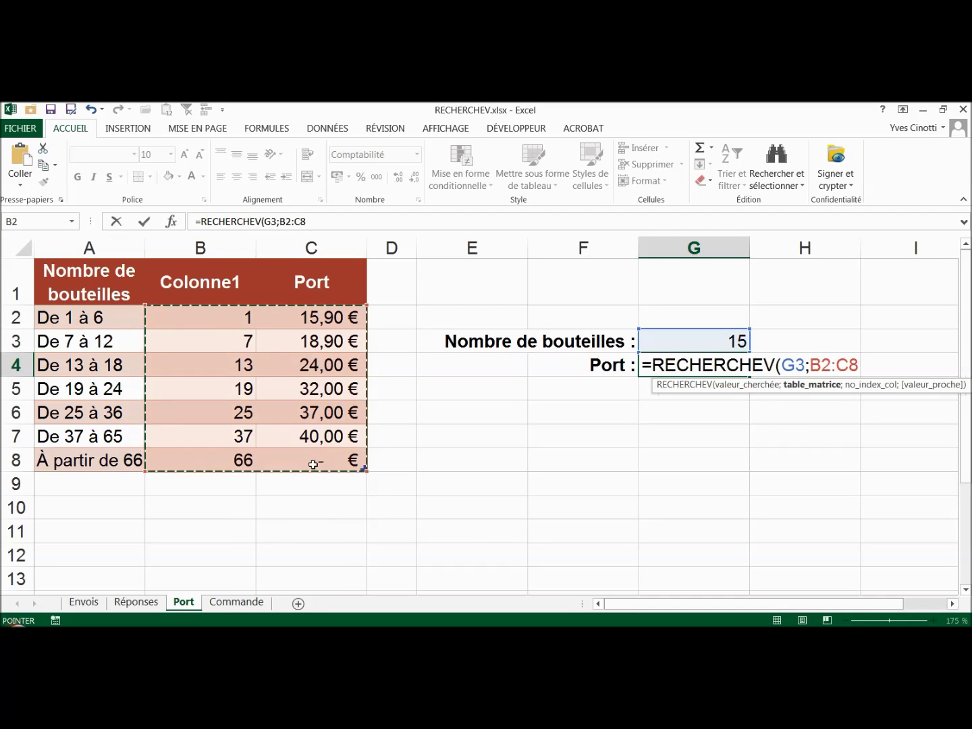
text(;)
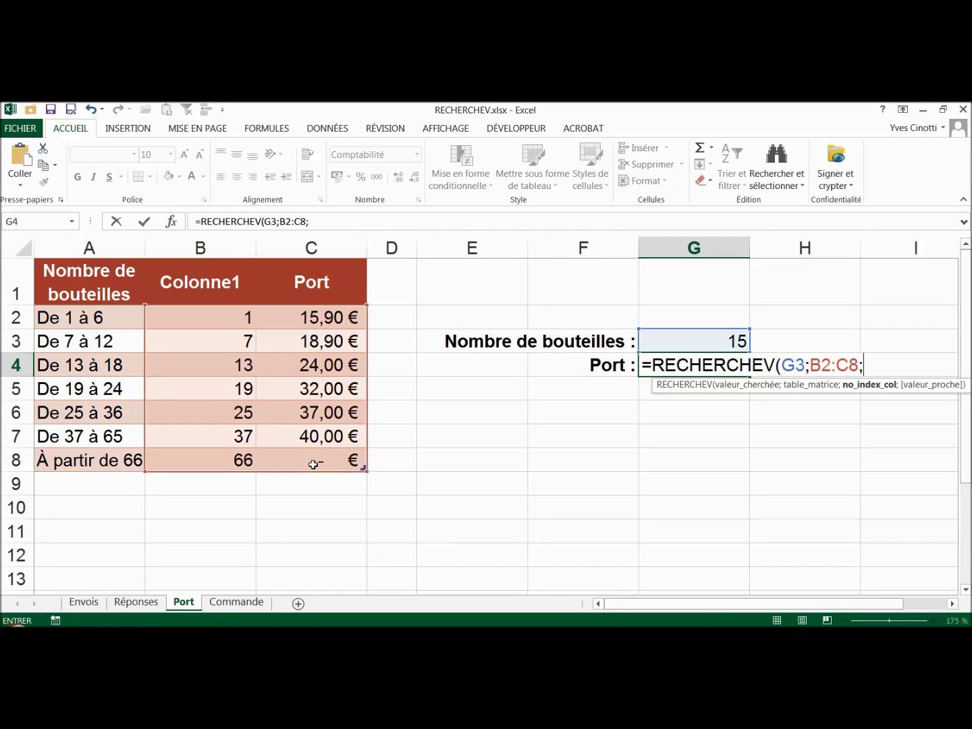
text(2)
text())
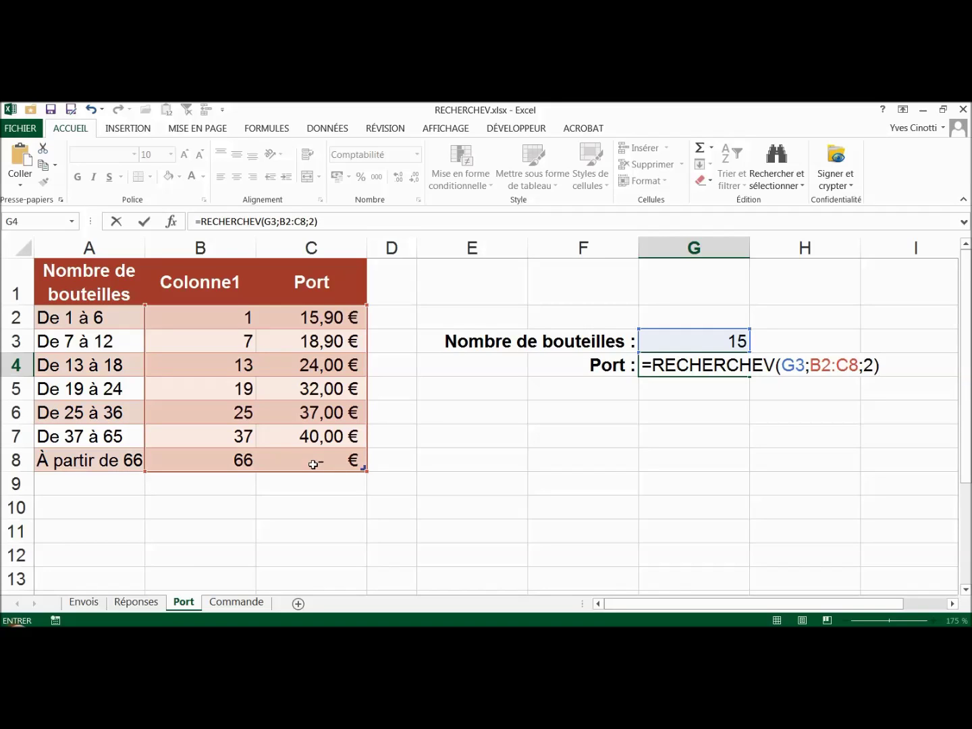
key(Return)
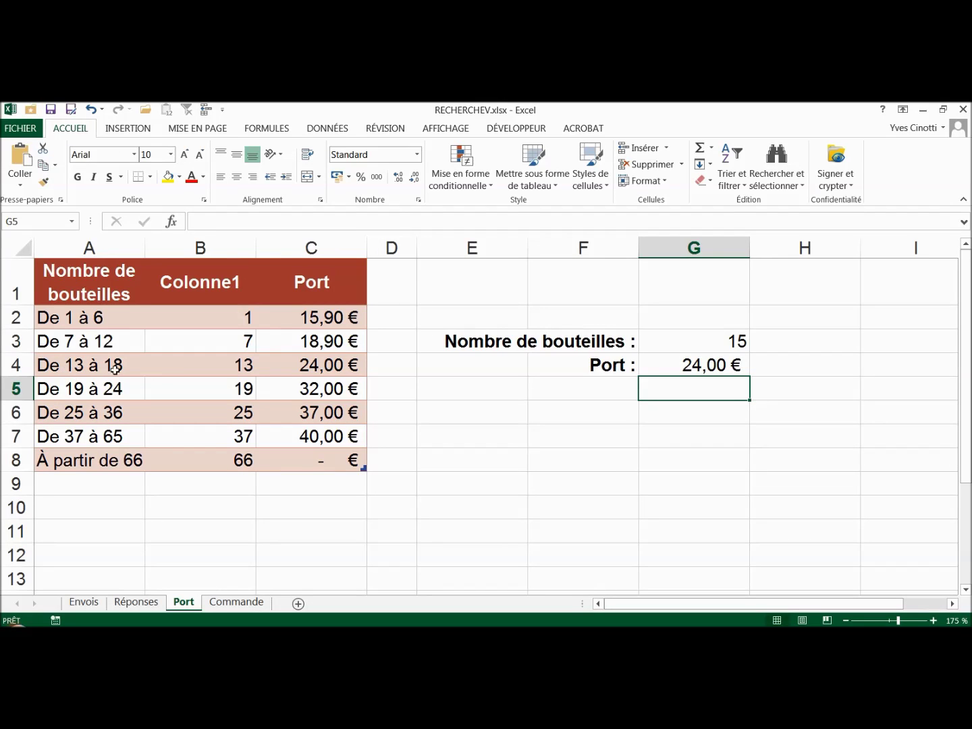
Test bottle counts 5 and 100 in G3, then go to the Commande sheet
click(704, 343)
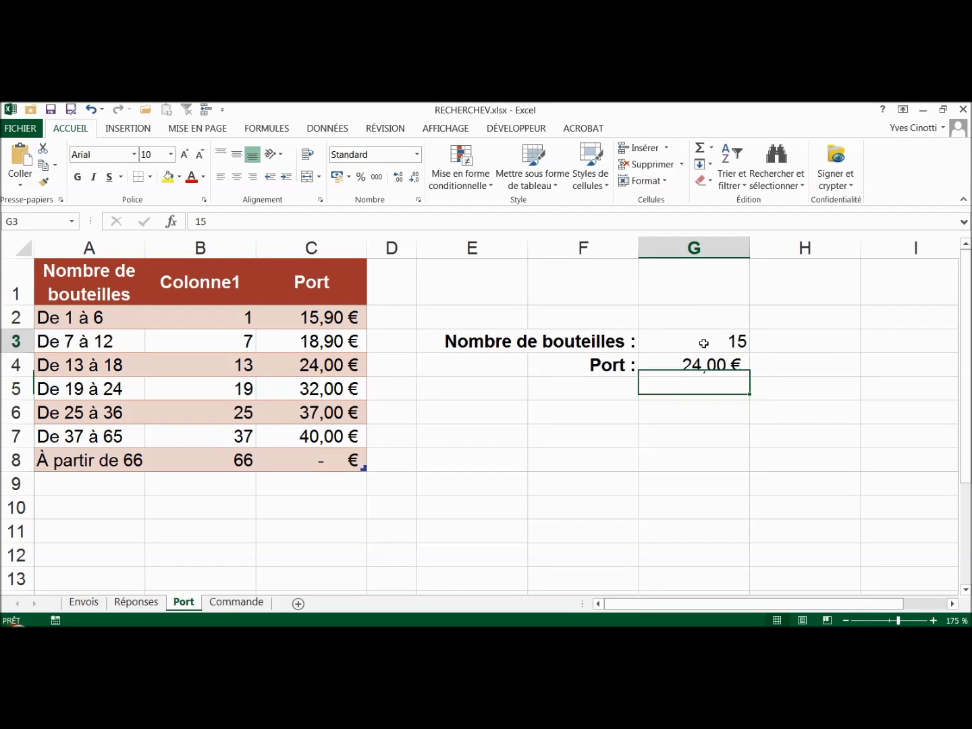
text(5)
key(Return)
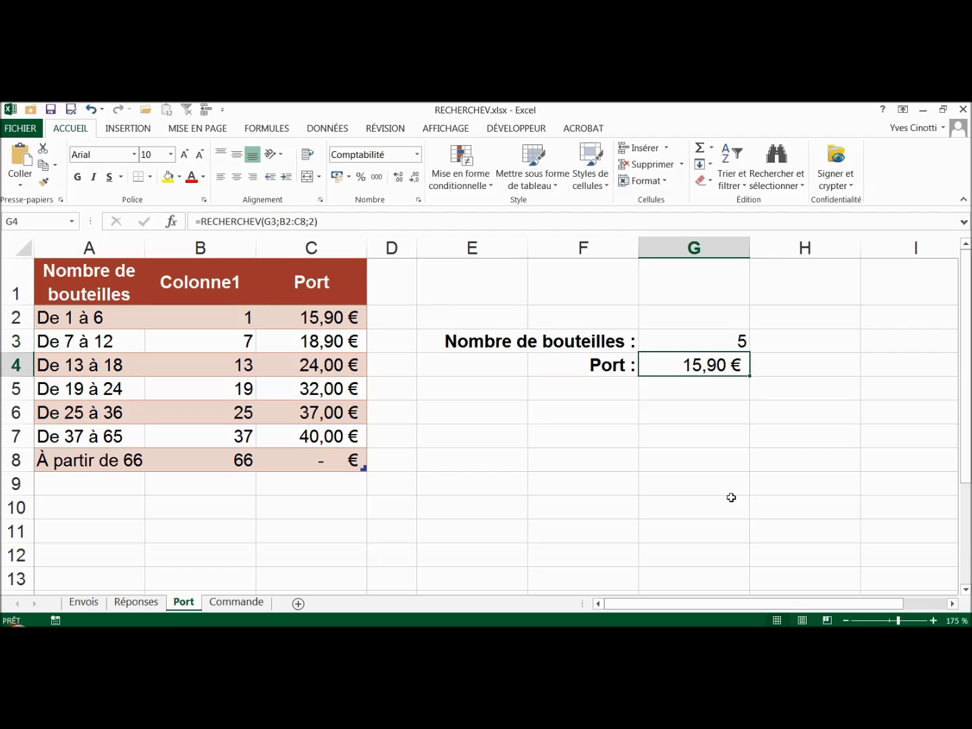
click(647, 333)
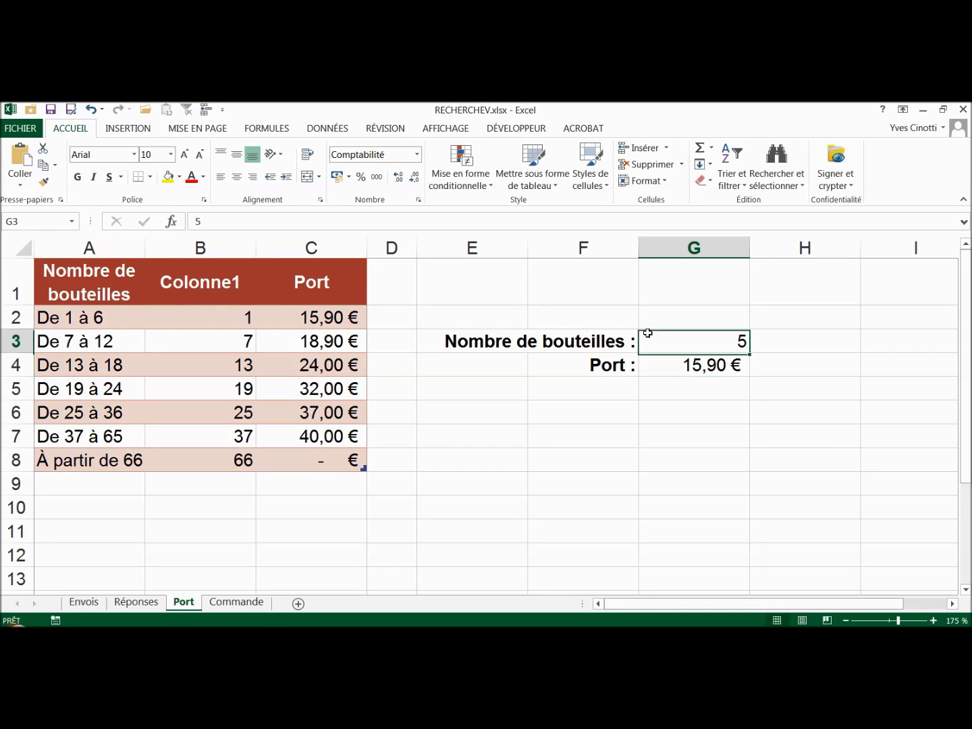
text(100)
key(Return)
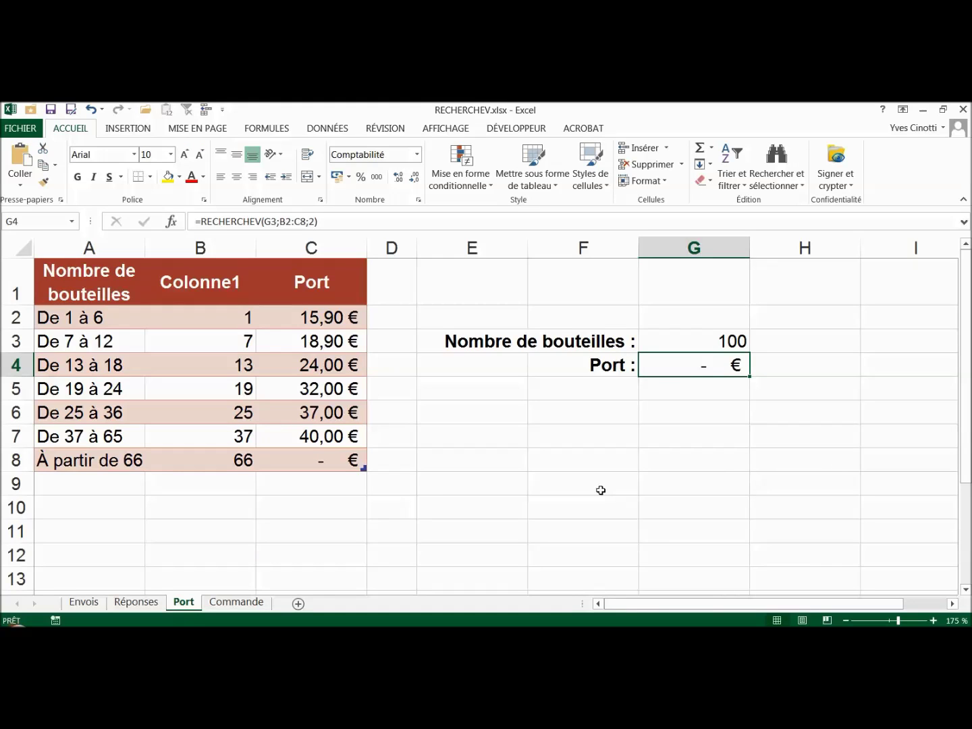
click(238, 603)
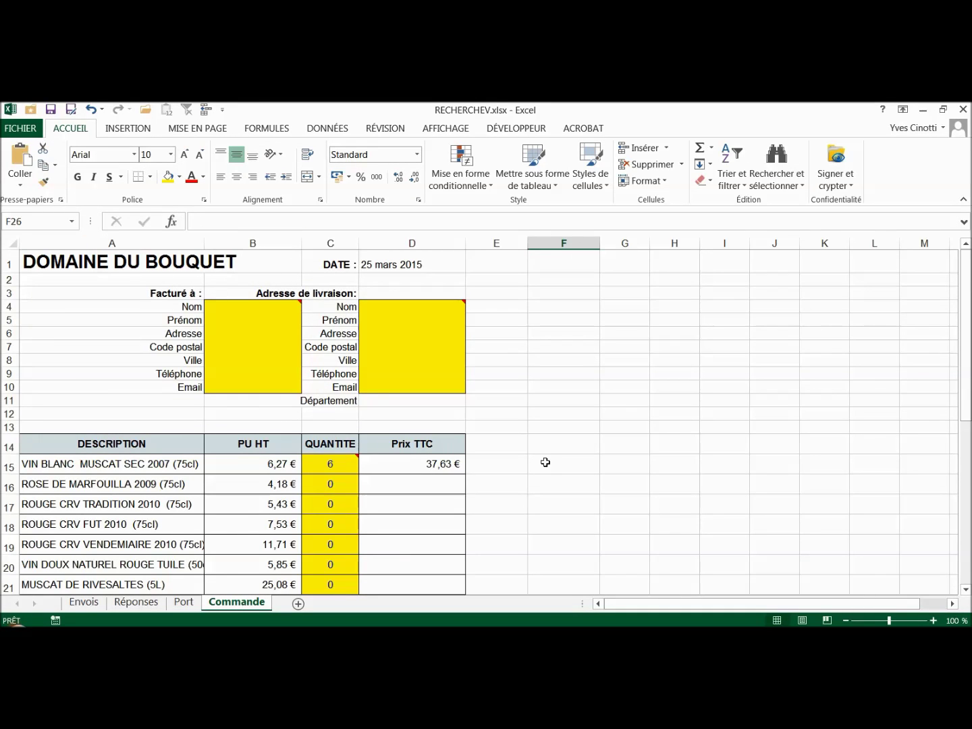
Set the VIN BLANC MUSCAT SEC quantity in C15 to 5
scroll(548, 462, down, 1)
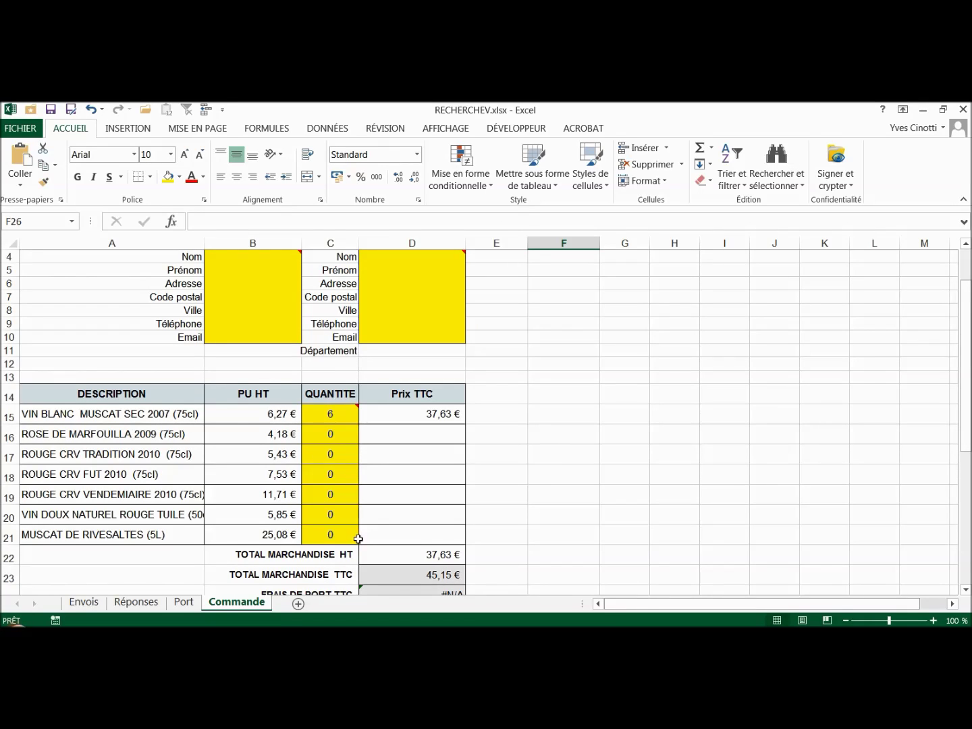
click(334, 407)
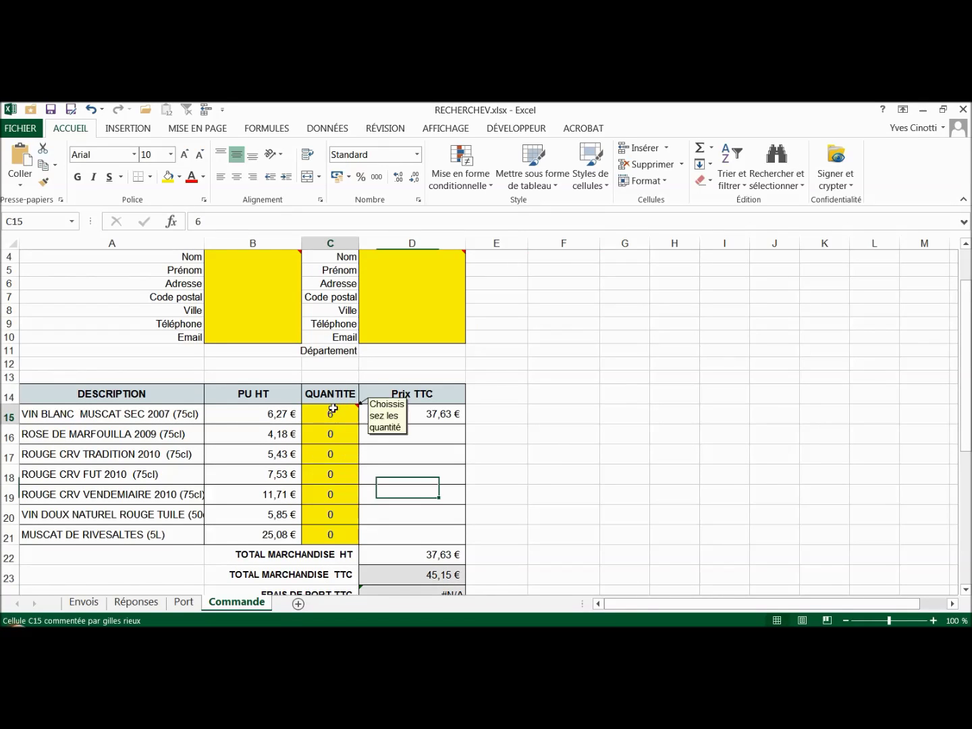
text(5)
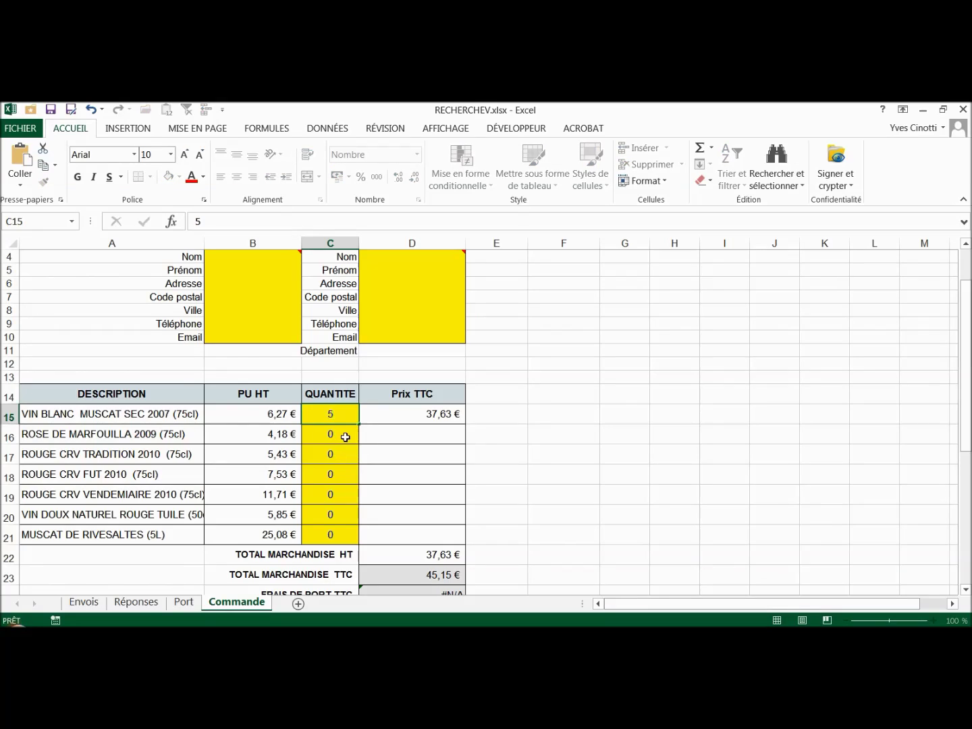
key(Return)
Start replacing the #N/A formula in D24 with =recherc
scroll(548, 512, down, 1)
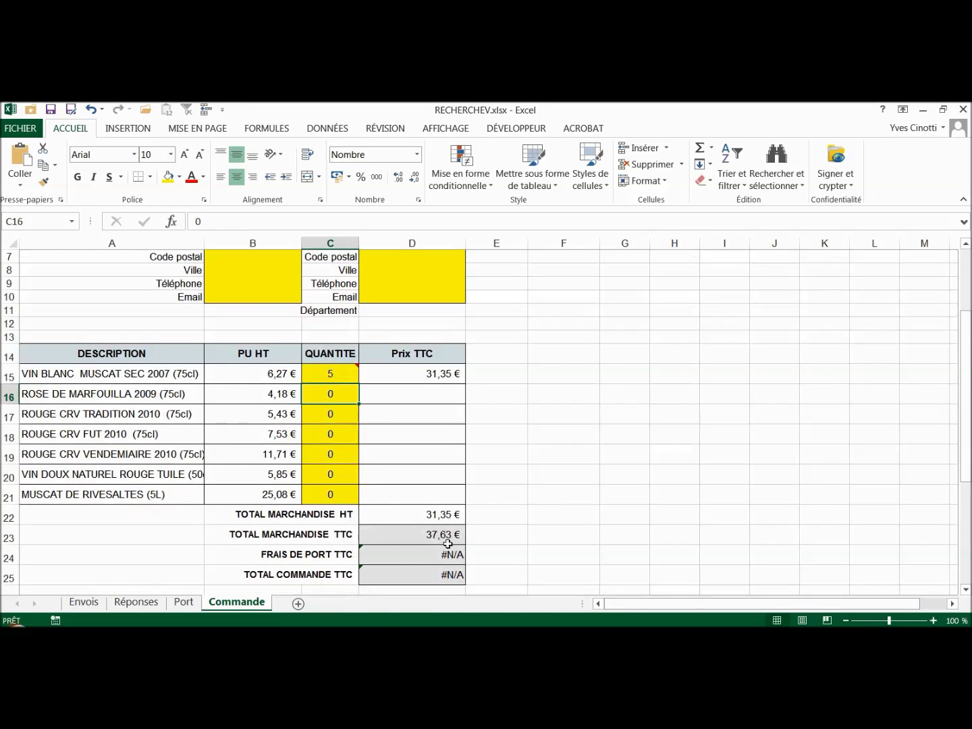
click(427, 556)
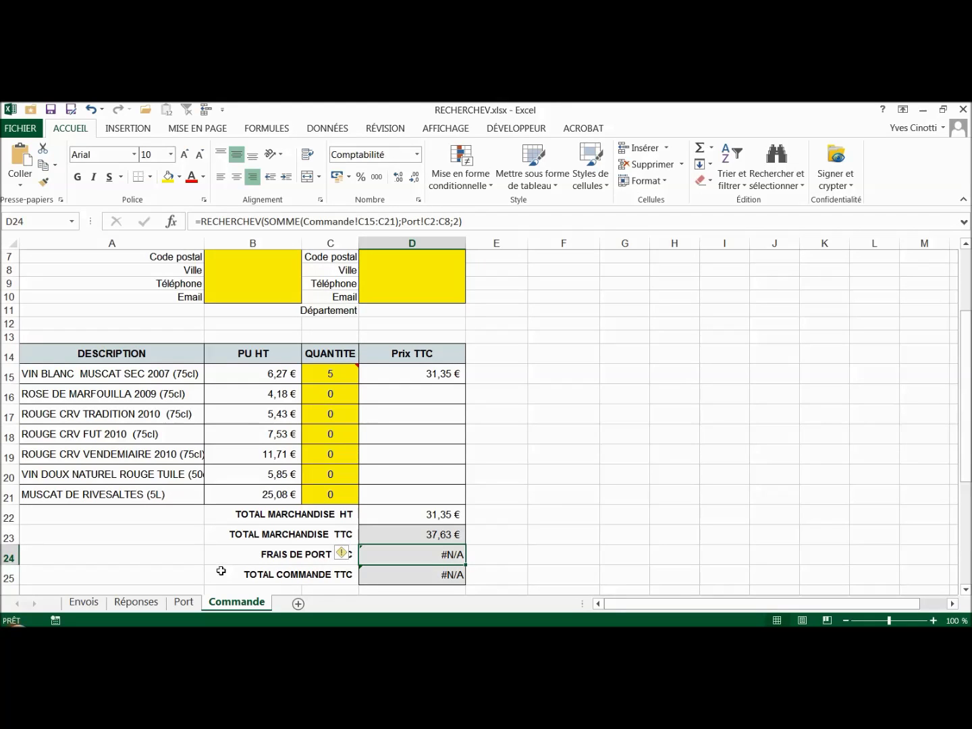
text(=recherch)
key(BackSpace)
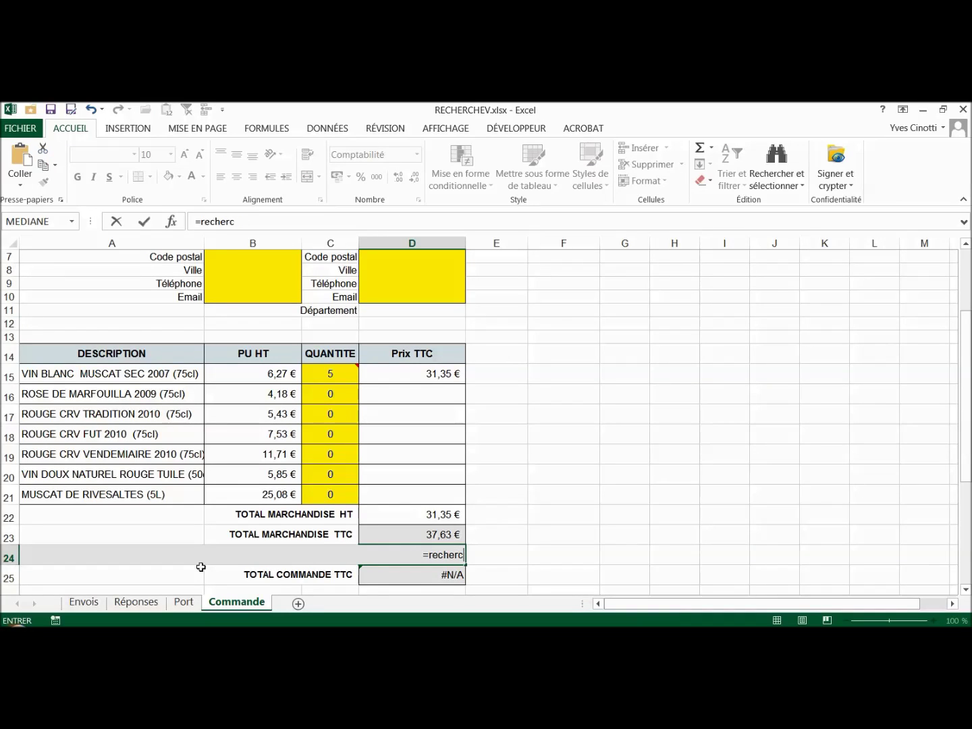
Complete D24 as =RECHERCHEV(SOMME(C15:C21);Port!B2:C8;2), giving 15,90 € shipping
text(hev()
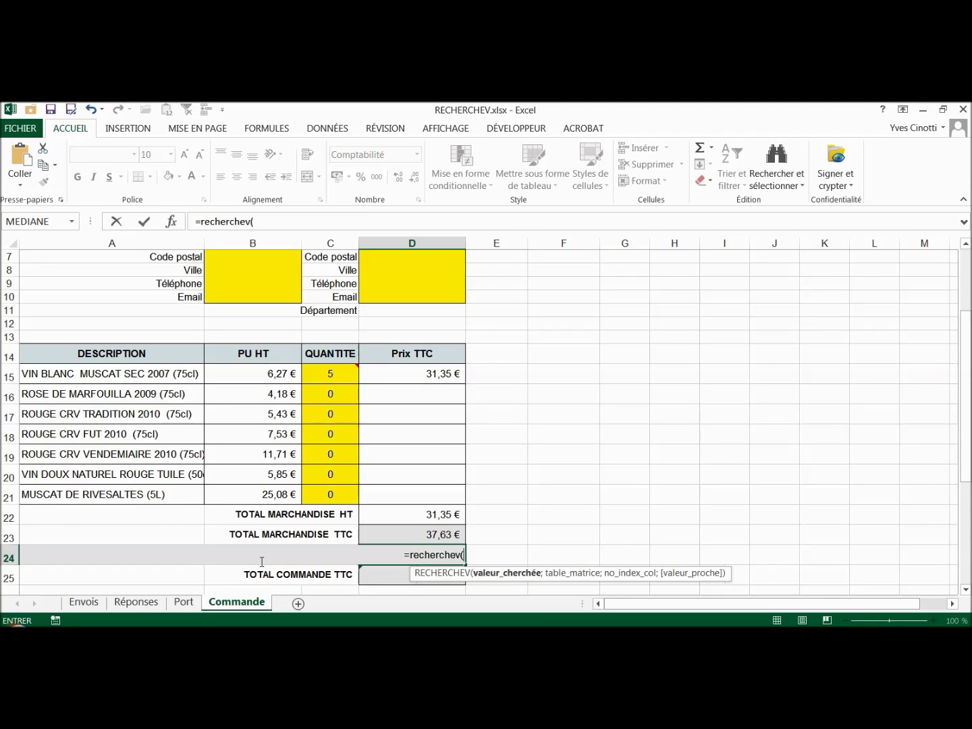
text(somm)
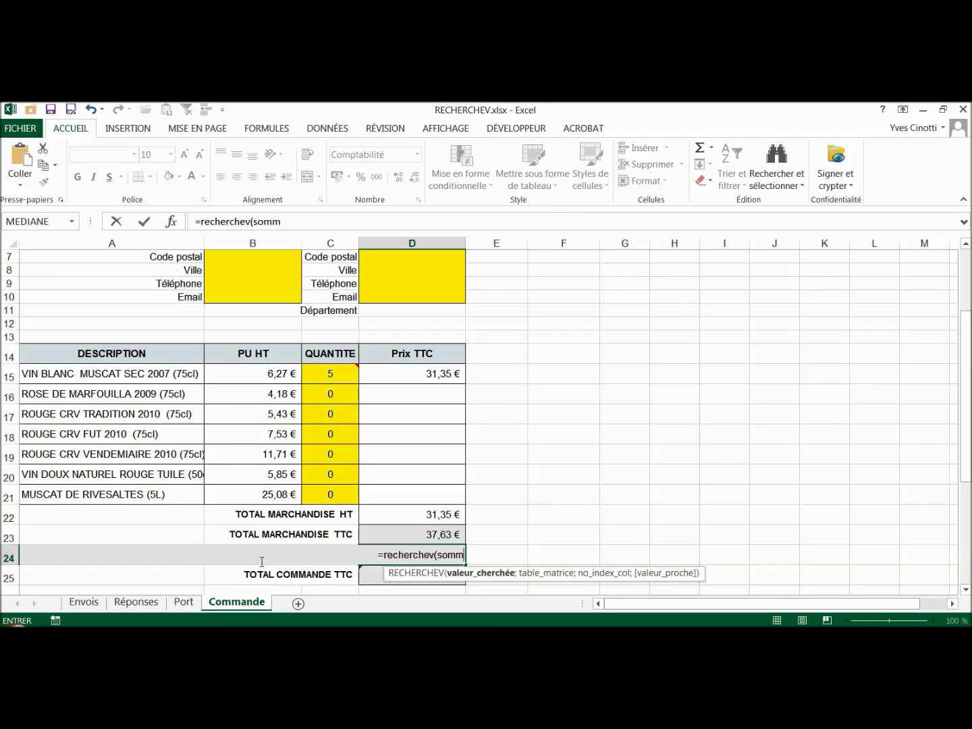
text(e()
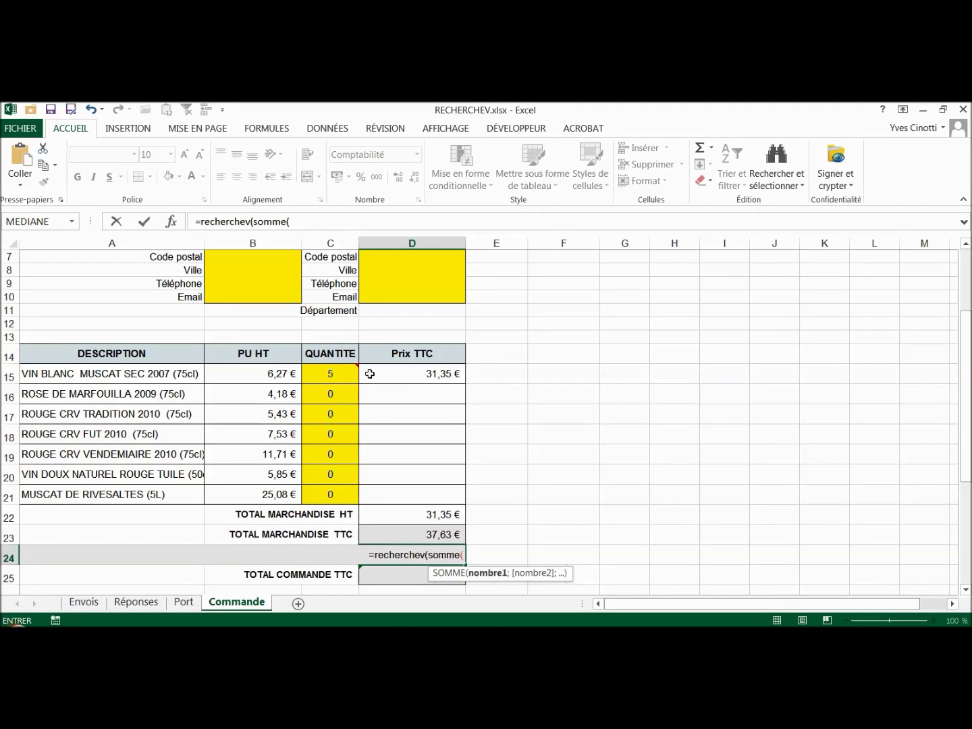
drag(330, 373, 329, 497)
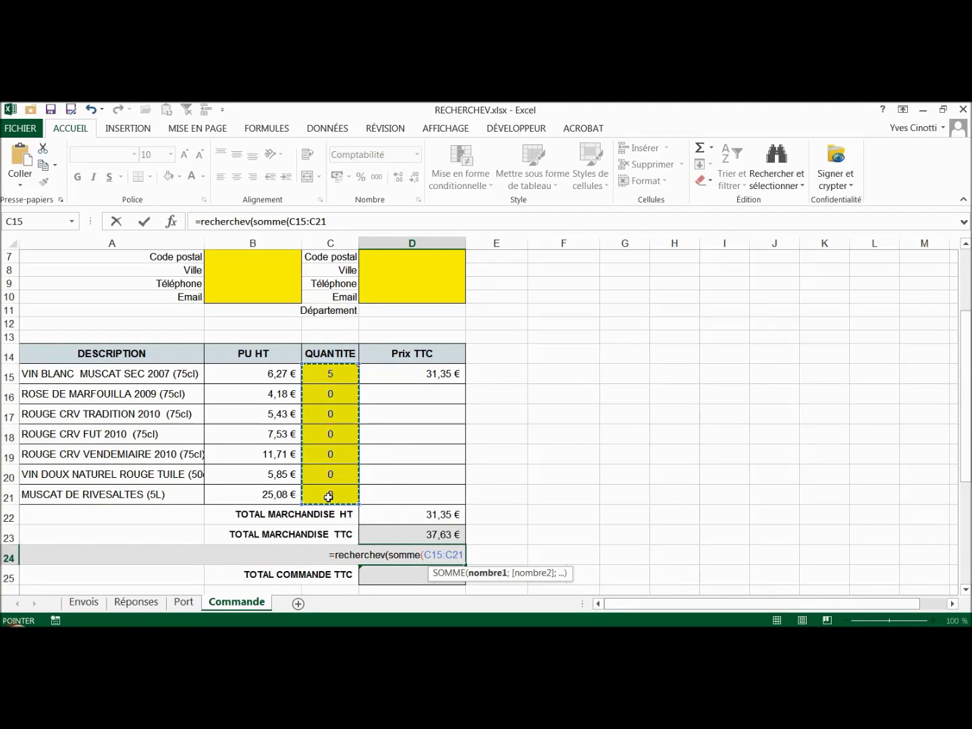
text())
text(;)
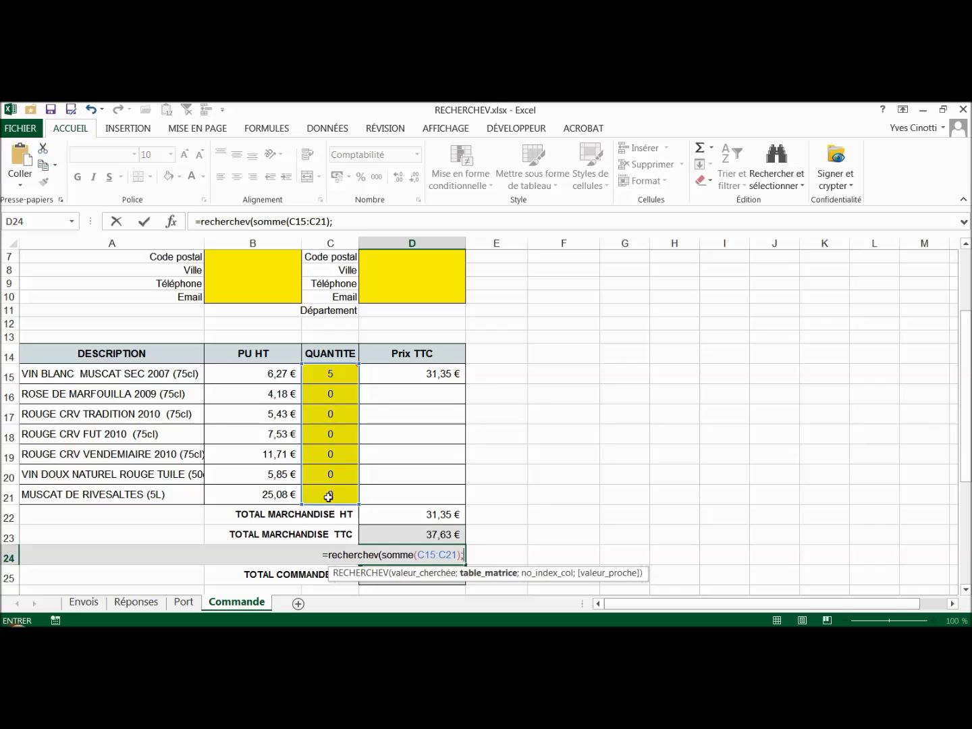
click(183, 603)
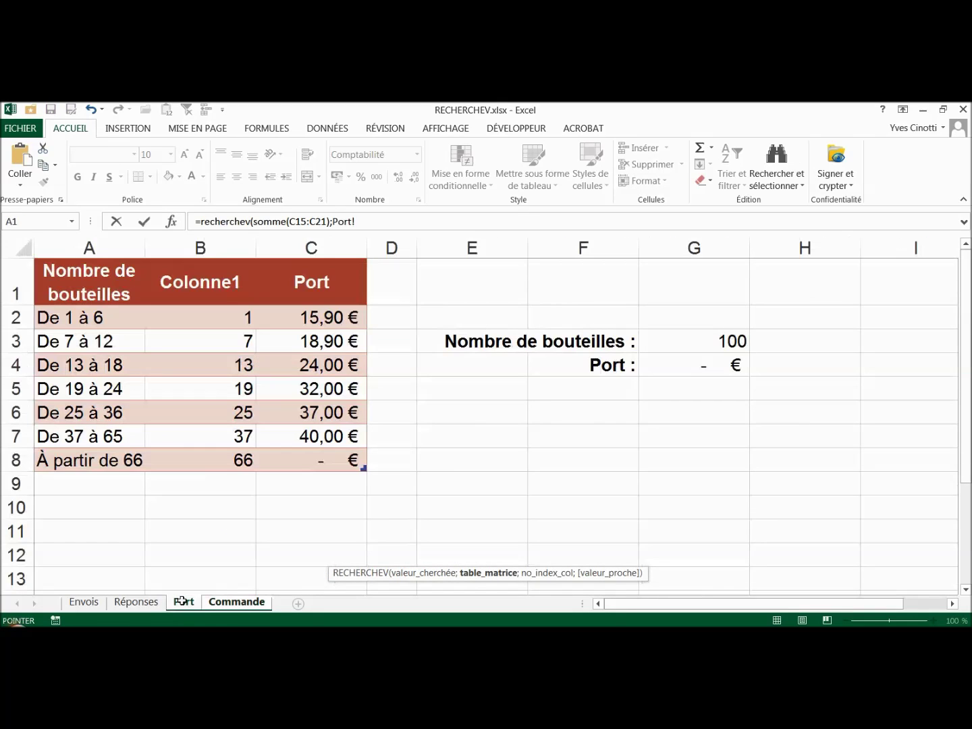
drag(179, 315, 302, 462)
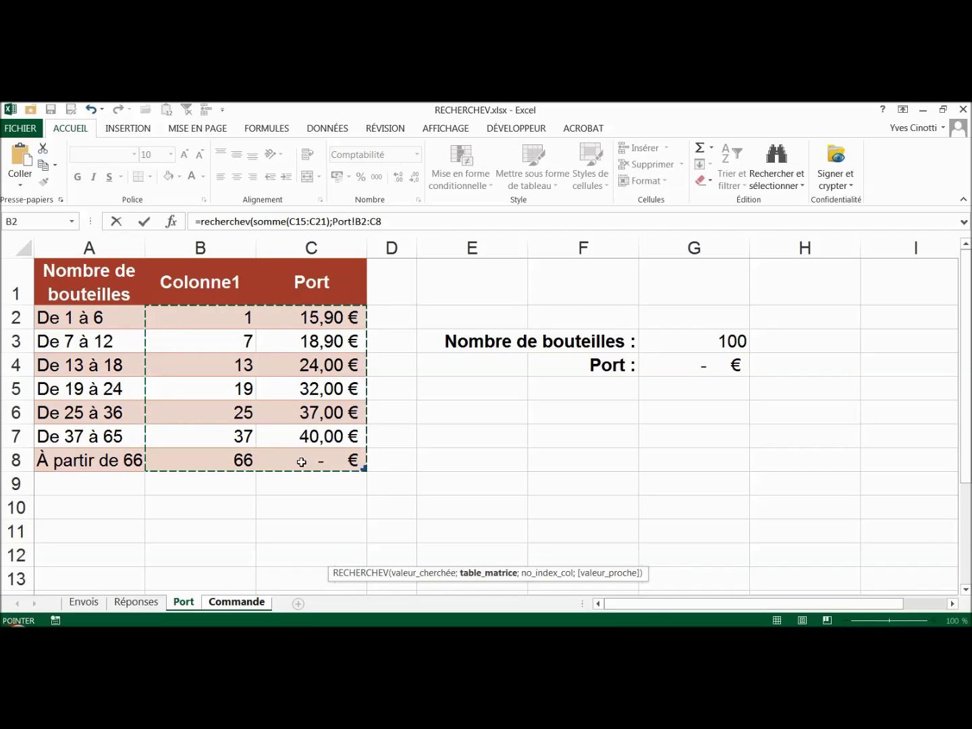
text(;)
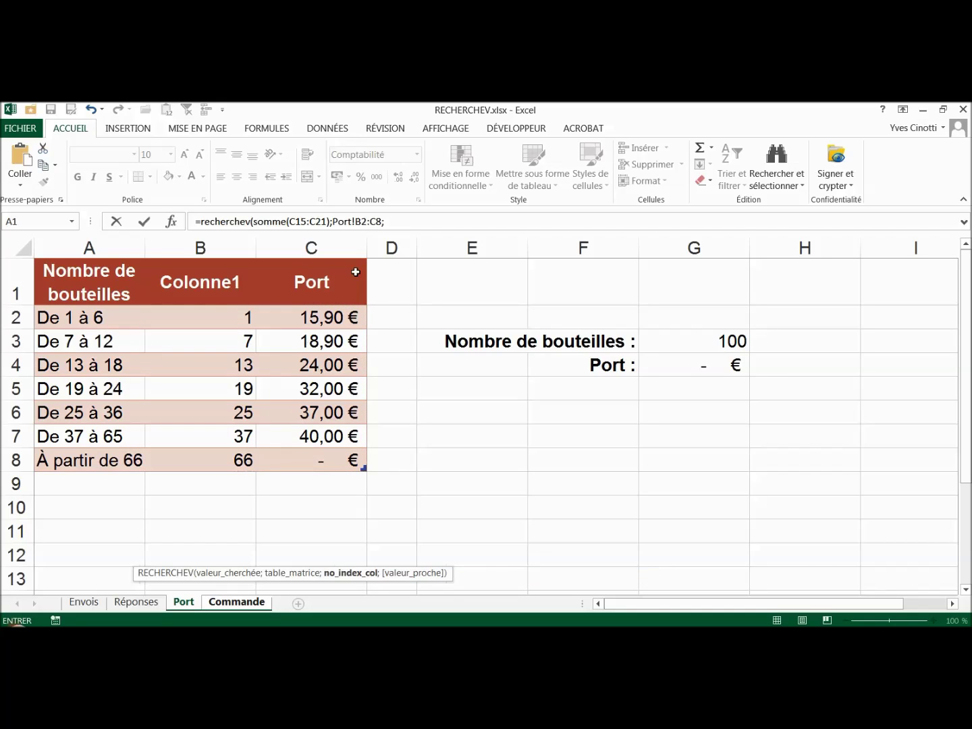
click(404, 225)
text(2)
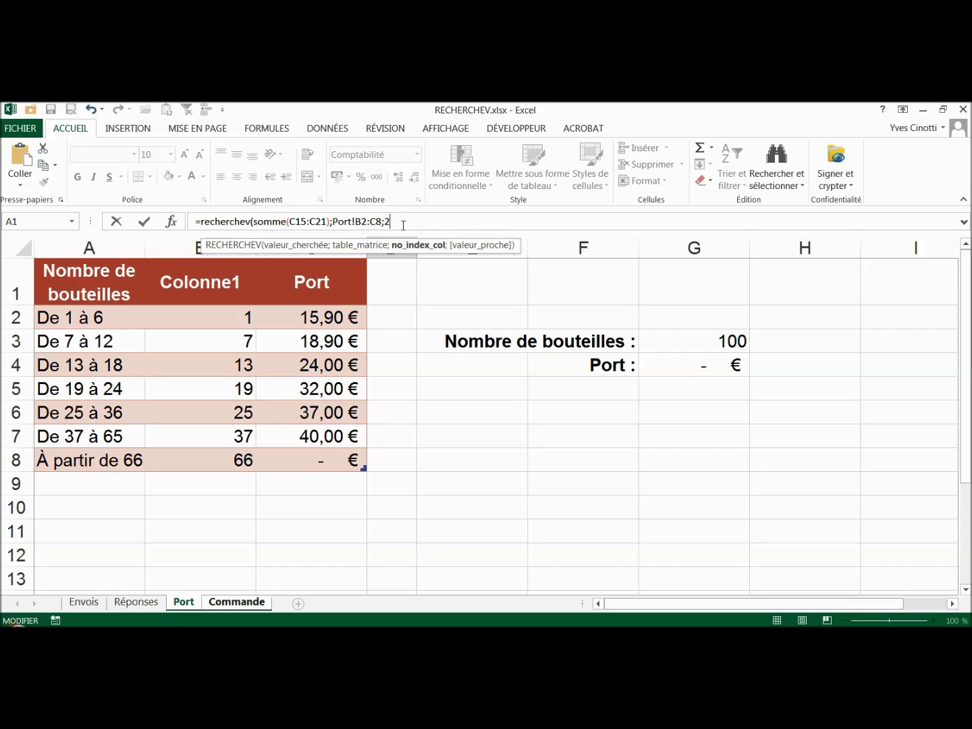
text())
key(Return)
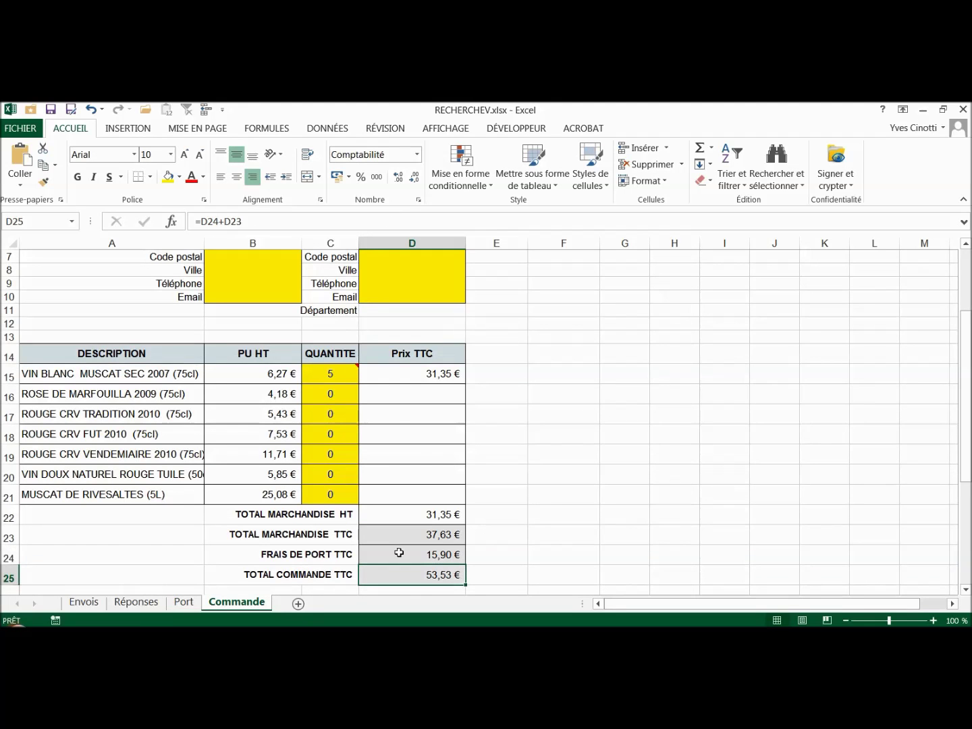
Inspect D24's shipping formula and compare it with the Port rate table
click(325, 378)
click(405, 561)
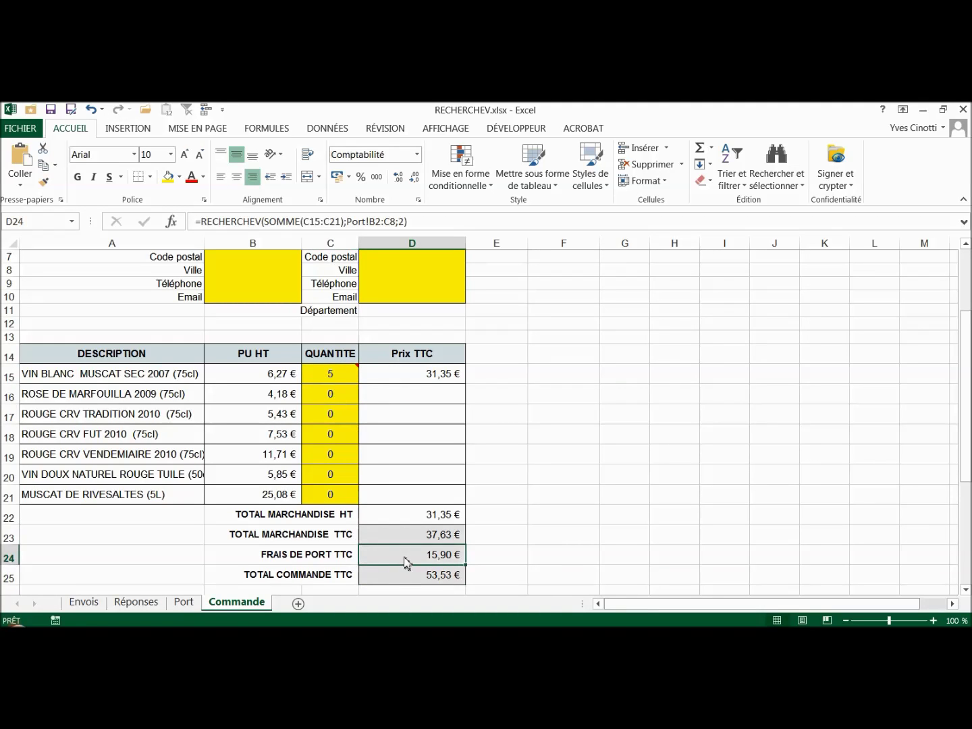
click(181, 603)
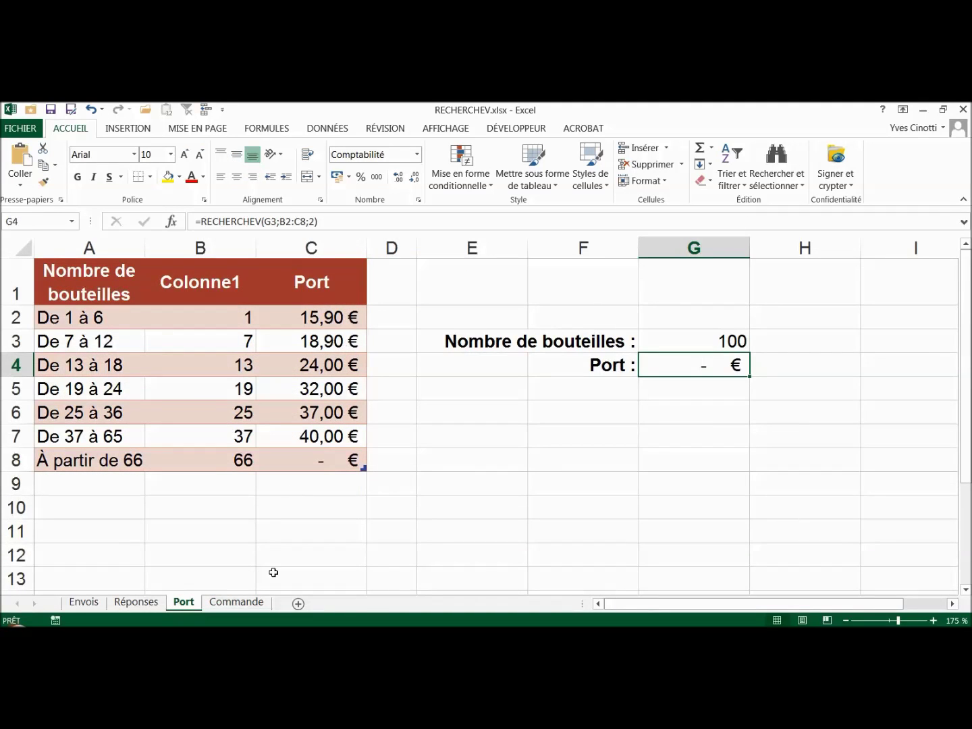
click(229, 607)
Set quantities to 15 in C15 and 100 in C16, making shipping - € and total 614,55 €
click(321, 373)
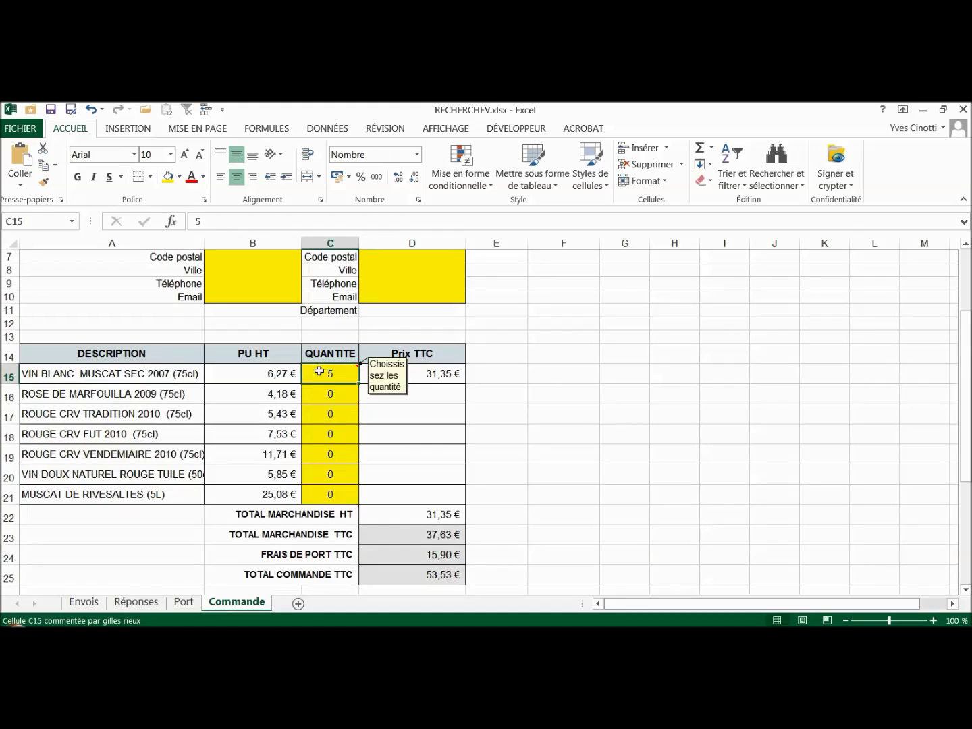
text(15)
key(Return)
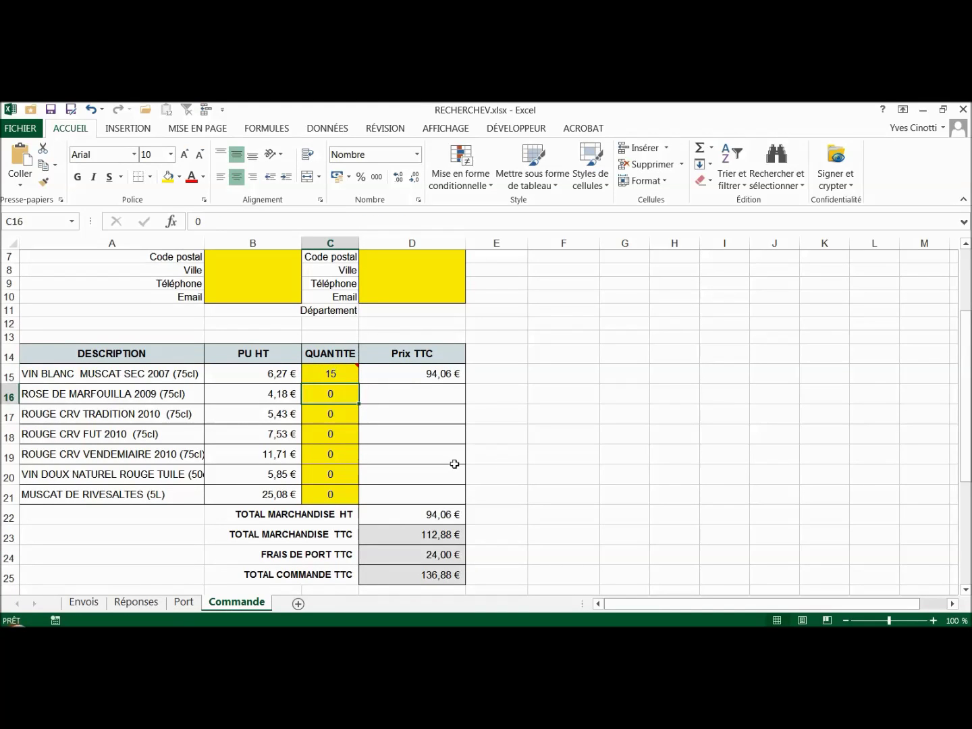
click(181, 607)
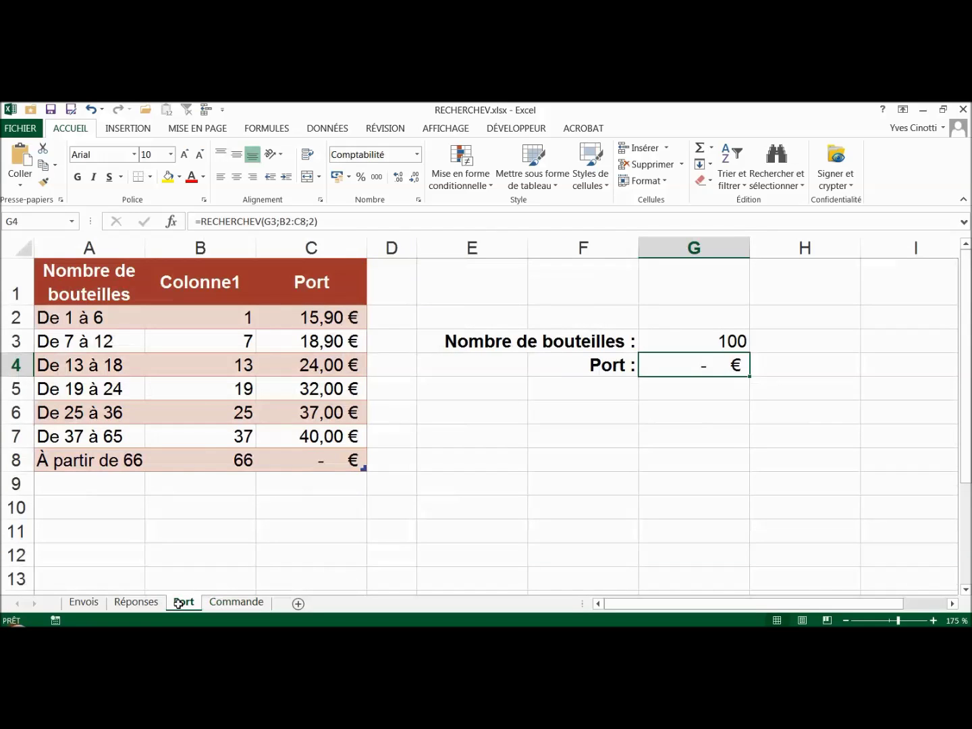
click(226, 609)
key(F2)
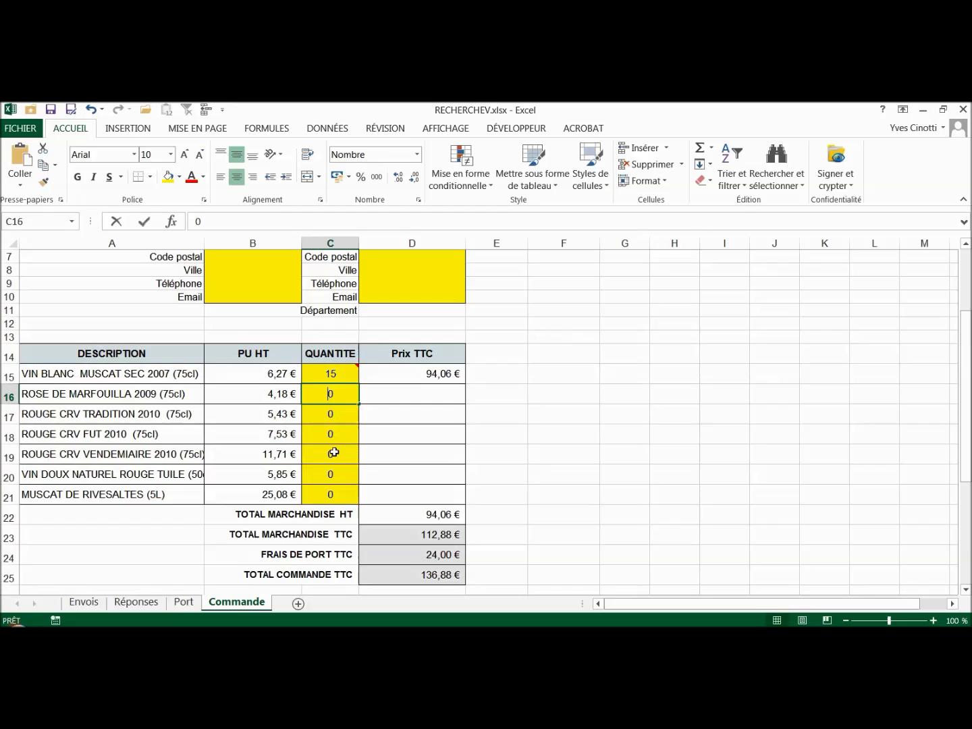
text(100)
key(Return)
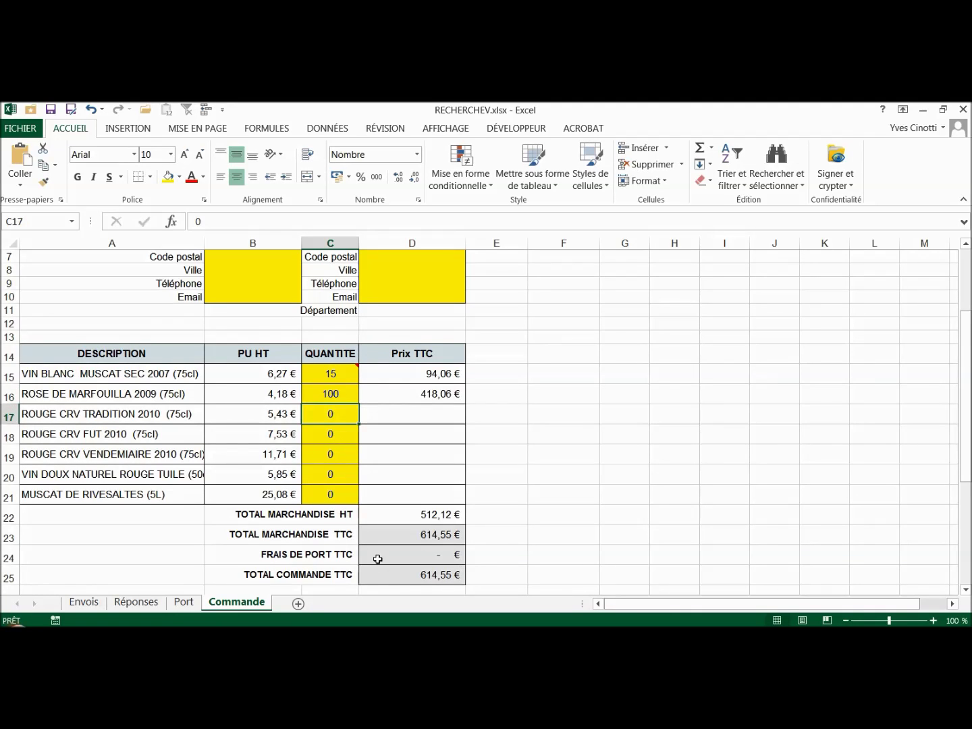